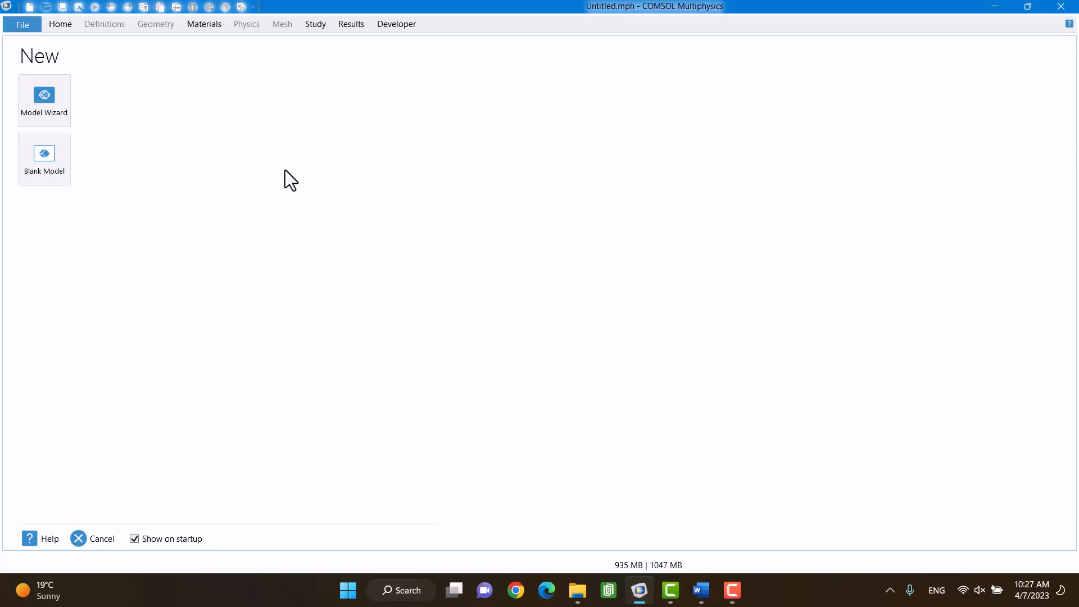
- Start a 3D model with the wizard and add the Shell physics interface from Structural Mechanics
{"action": "left_click", "coordinate": [62, 102]}
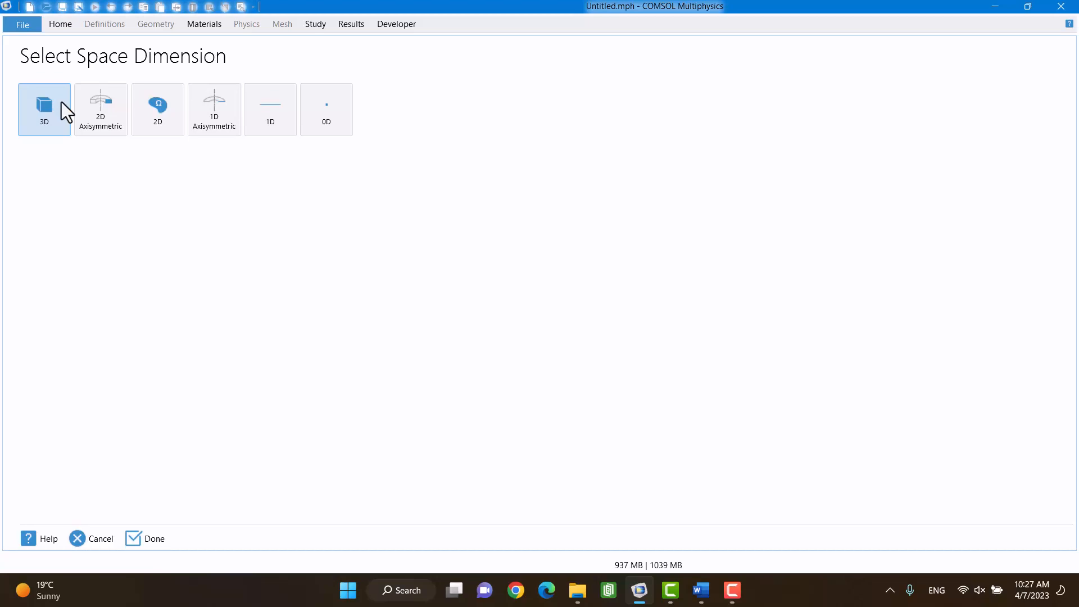
{"action": "left_click", "coordinate": [62, 102]}
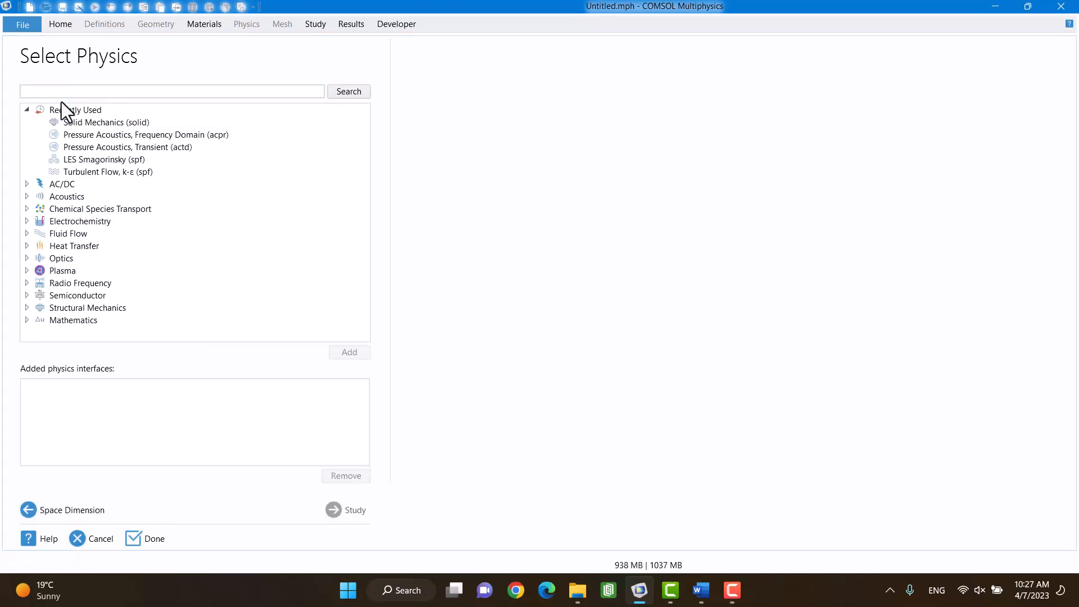
{"action": "left_click", "coordinate": [27, 308]}
{"action": "left_click", "coordinate": [75, 296]}
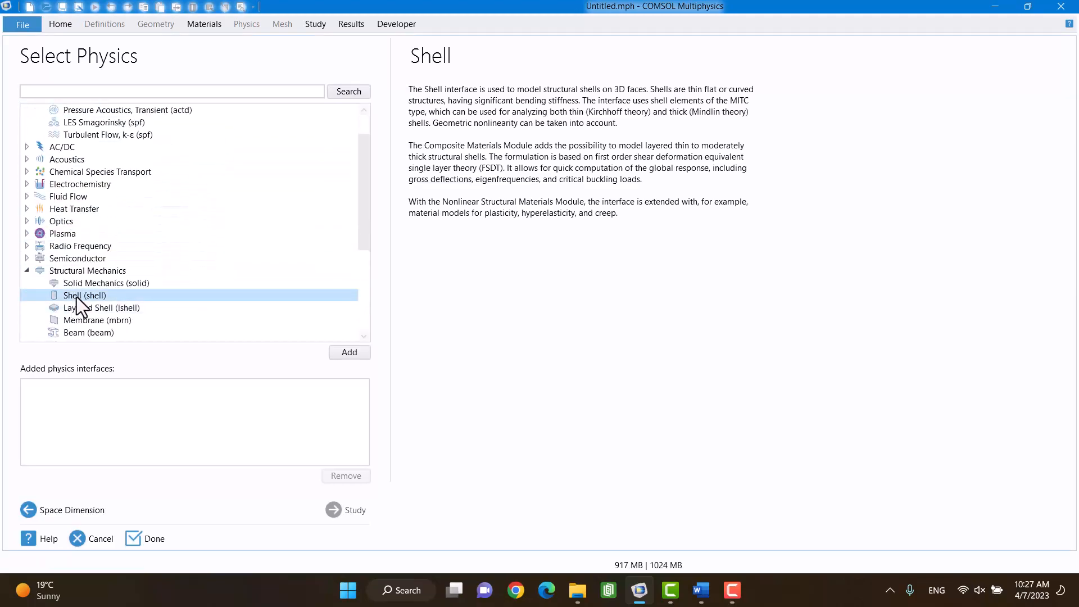
{"action": "left_click", "coordinate": [349, 353]}
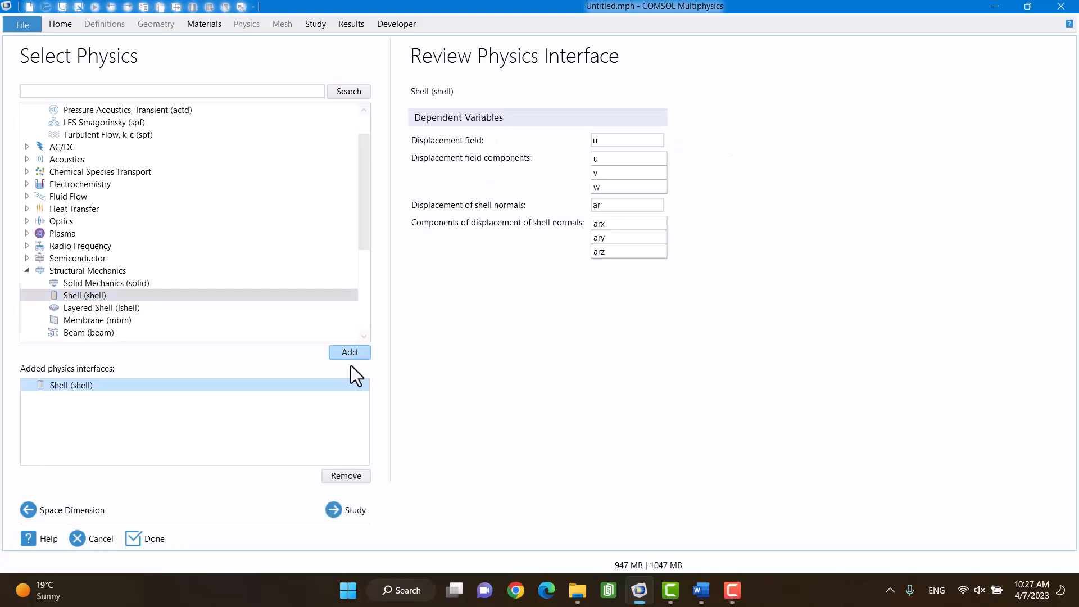
- Choose an Eigenfrequency study for the Shell physics and finish the model setup
{"action": "left_click", "coordinate": [347, 511]}
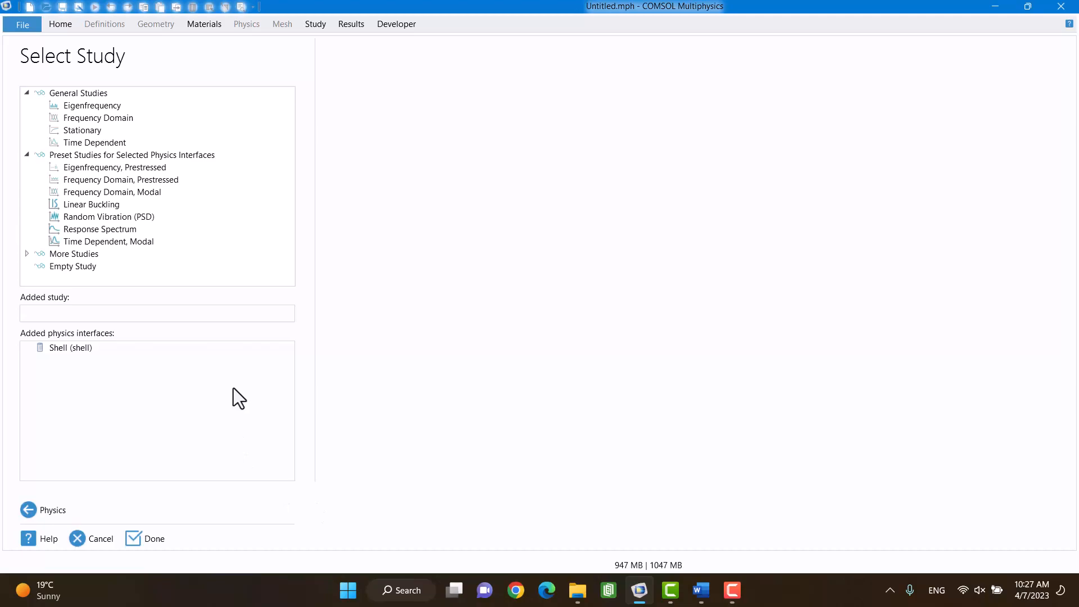
{"action": "left_click", "coordinate": [94, 107]}
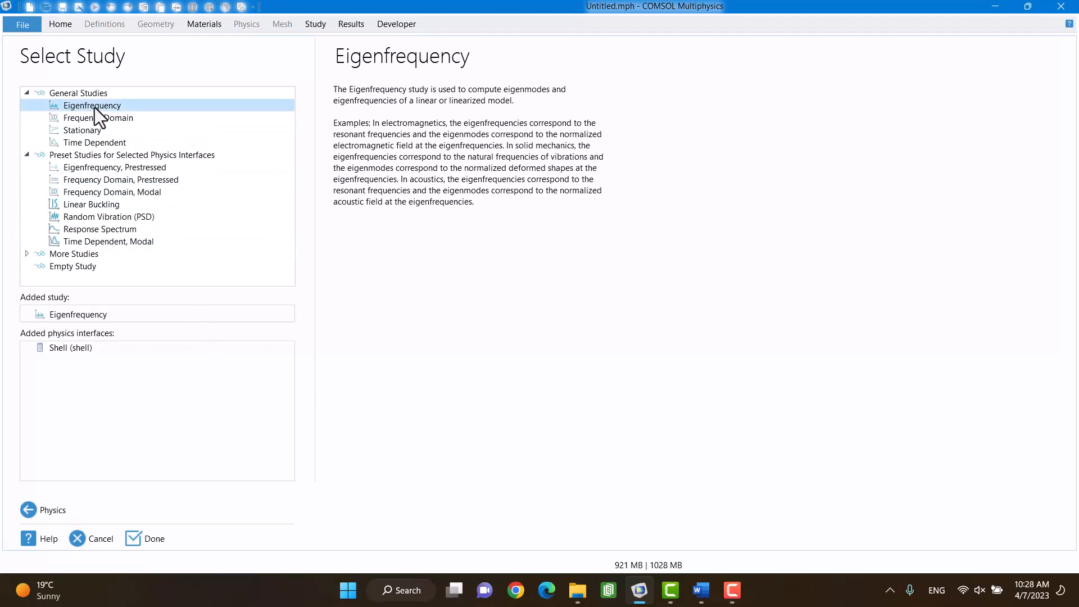
{"action": "left_click", "coordinate": [159, 540]}
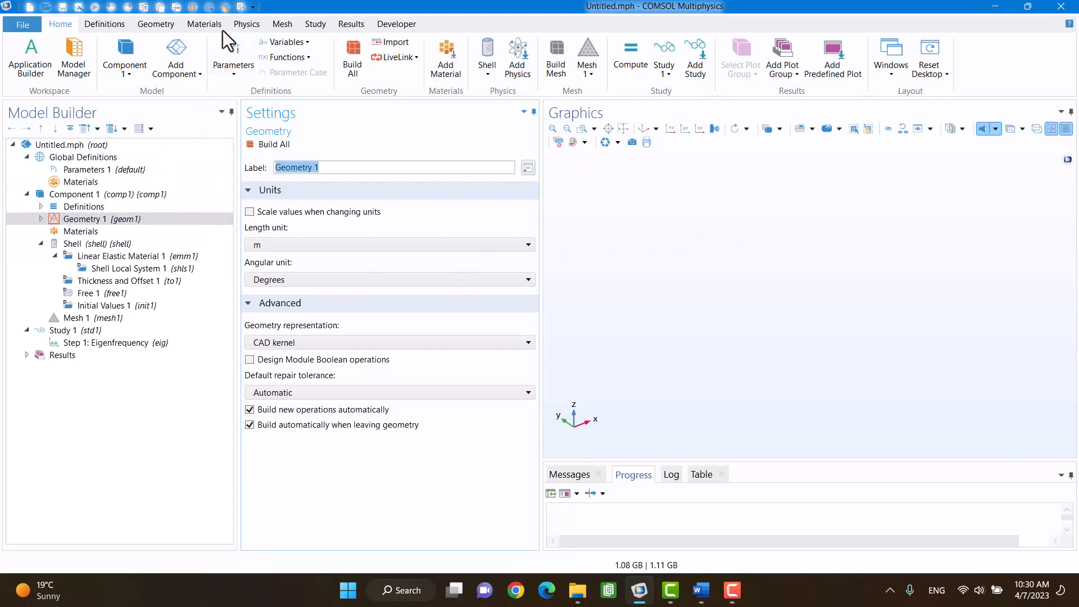
- Add a work plane on the xy-plane to the geometry
{"action": "left_click", "coordinate": [244, 25]}
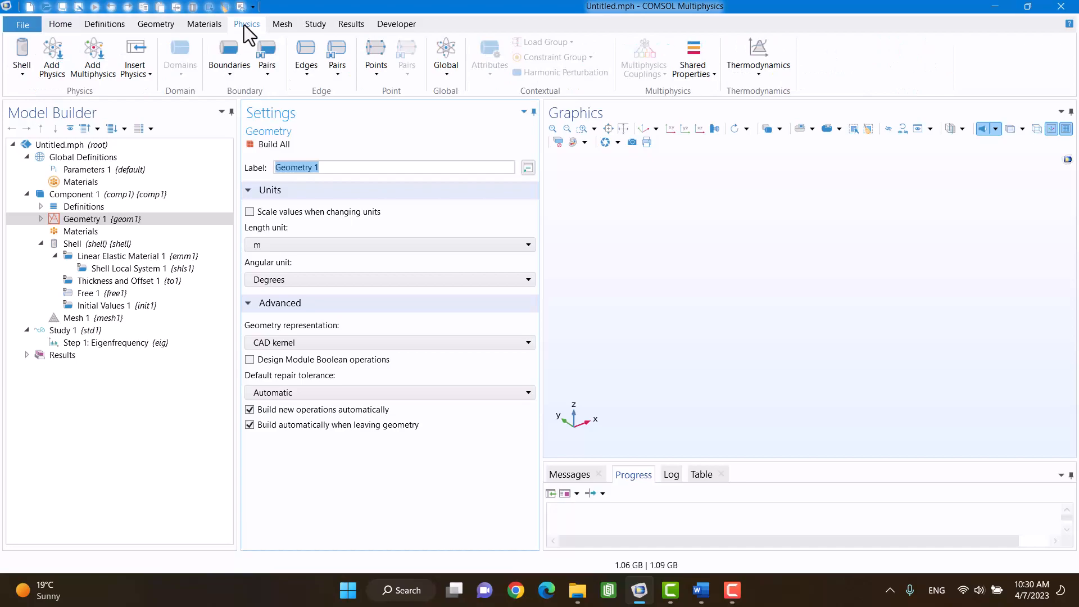
{"action": "left_click", "coordinate": [167, 24]}
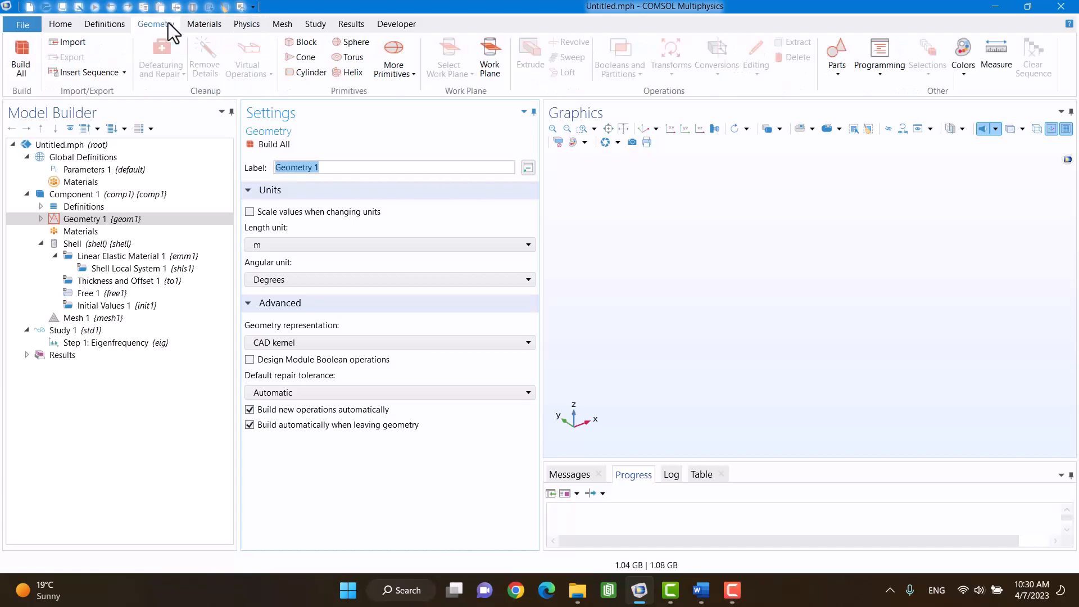
{"action": "left_click", "coordinate": [489, 37]}
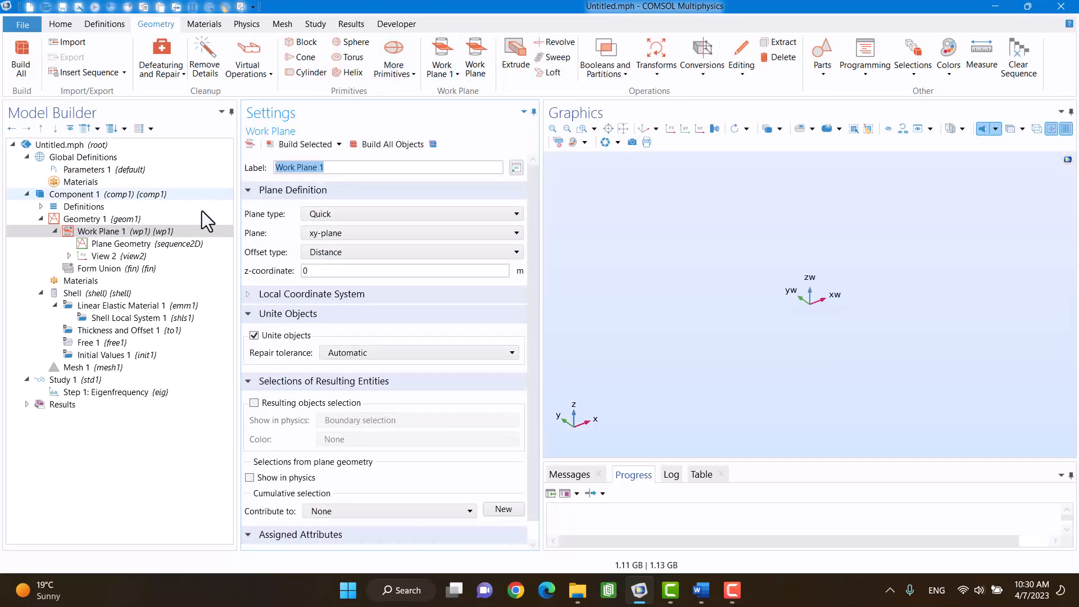
- Sketch a solid rectangle 1.5 m wide and 0.8 m high from the origin in the work plane, then return to the 3D geometry
{"action": "left_click", "coordinate": [171, 247]}
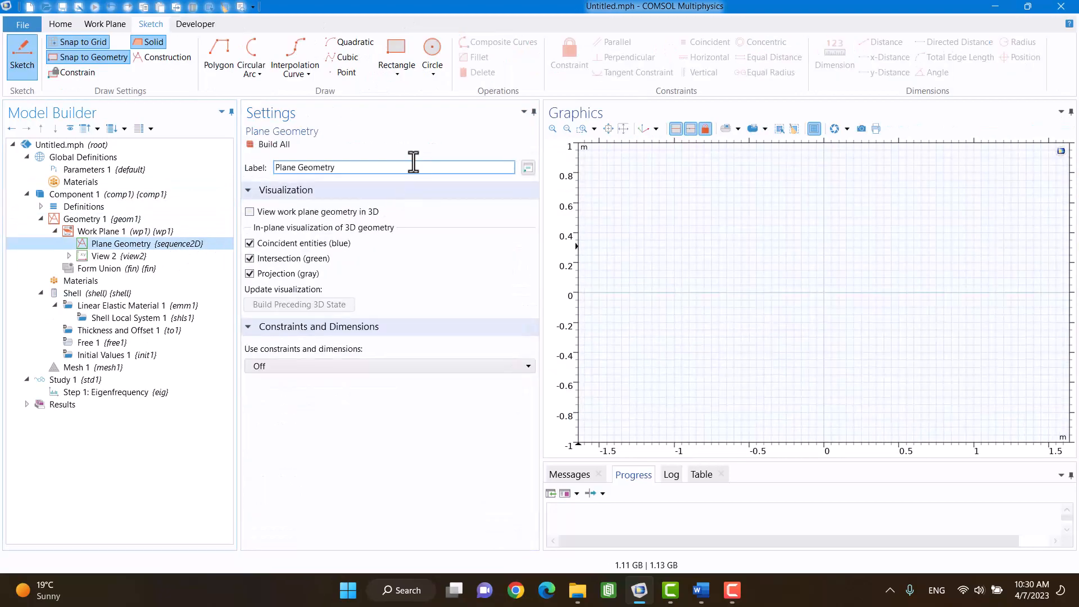
{"action": "left_click", "coordinate": [389, 55]}
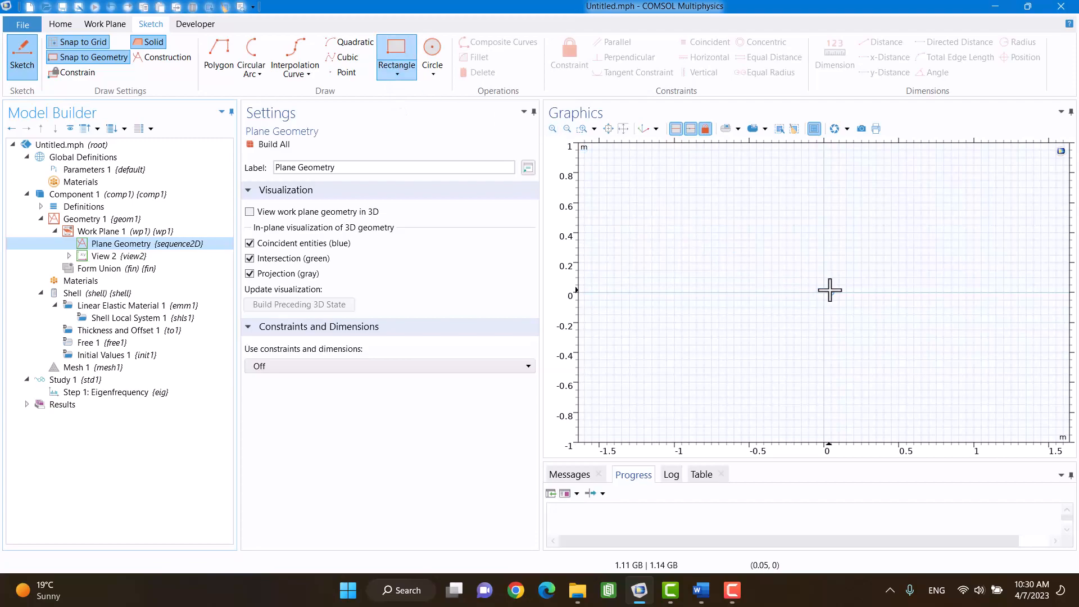
{"action": "left_click_drag", "start_coordinate": [822, 291], "coordinate": [1048, 172]}
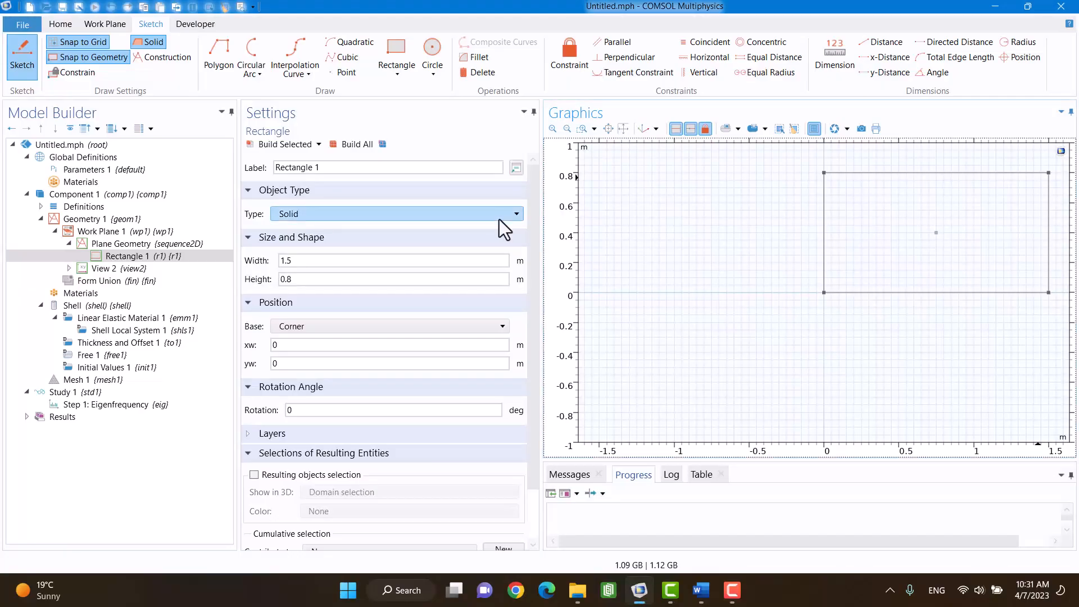
{"action": "left_click", "coordinate": [76, 219]}
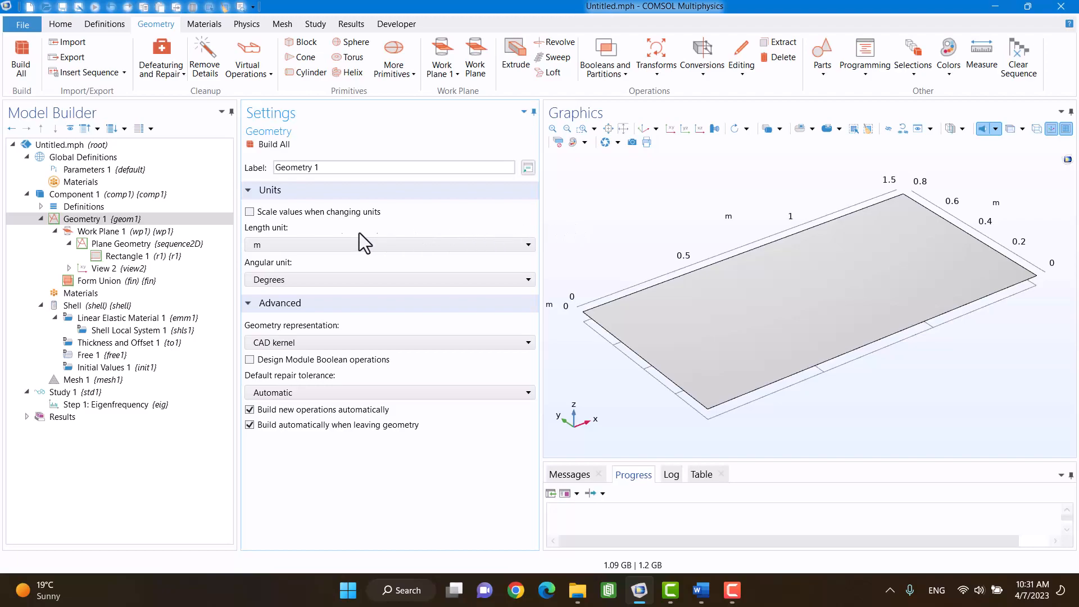
- Add a layered material under the global materials and check the material choices for its first layer
{"action": "right_click", "coordinate": [70, 181]}
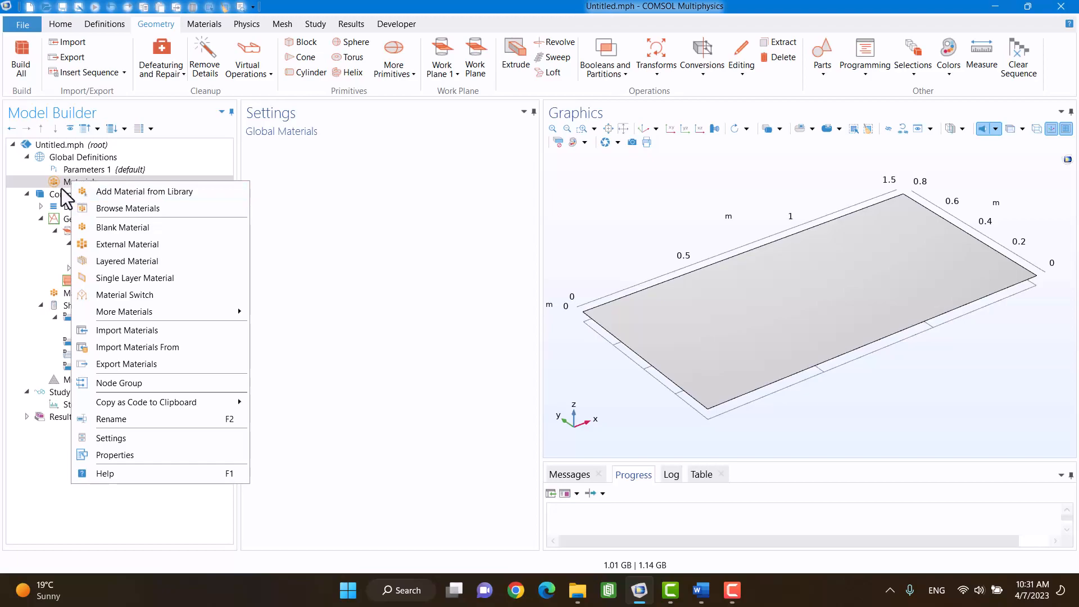
{"action": "left_click", "coordinate": [174, 264]}
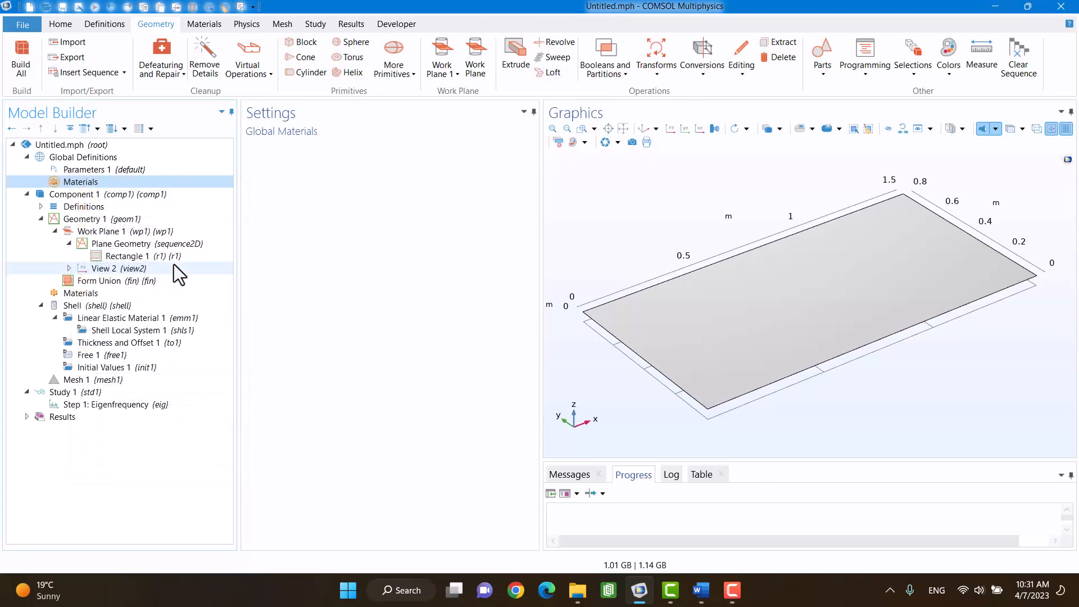
{"action": "left_click", "coordinate": [323, 296]}
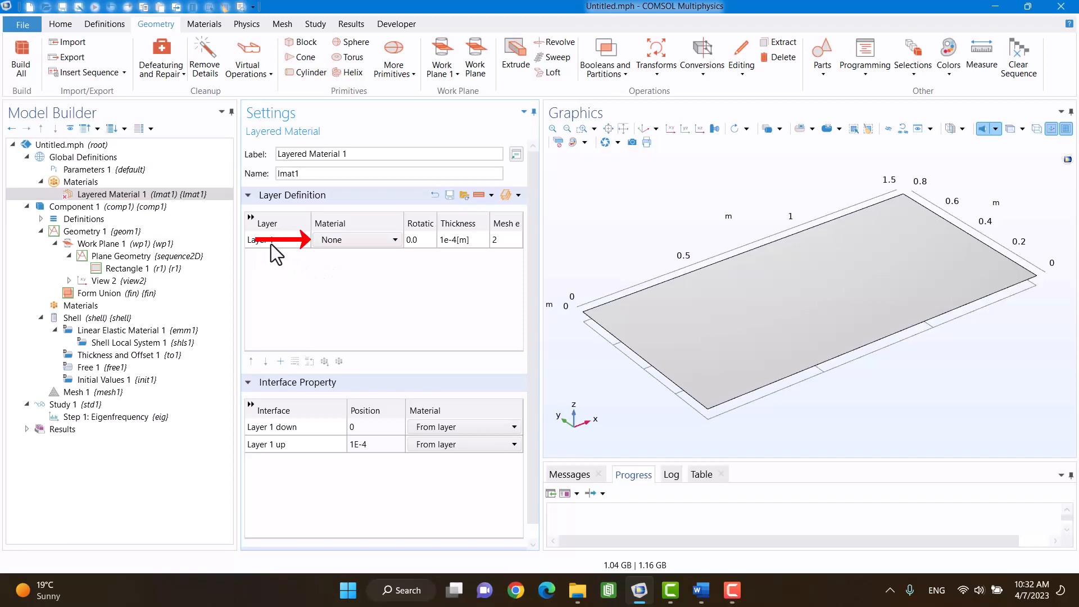
{"action": "left_click", "coordinate": [329, 241]}
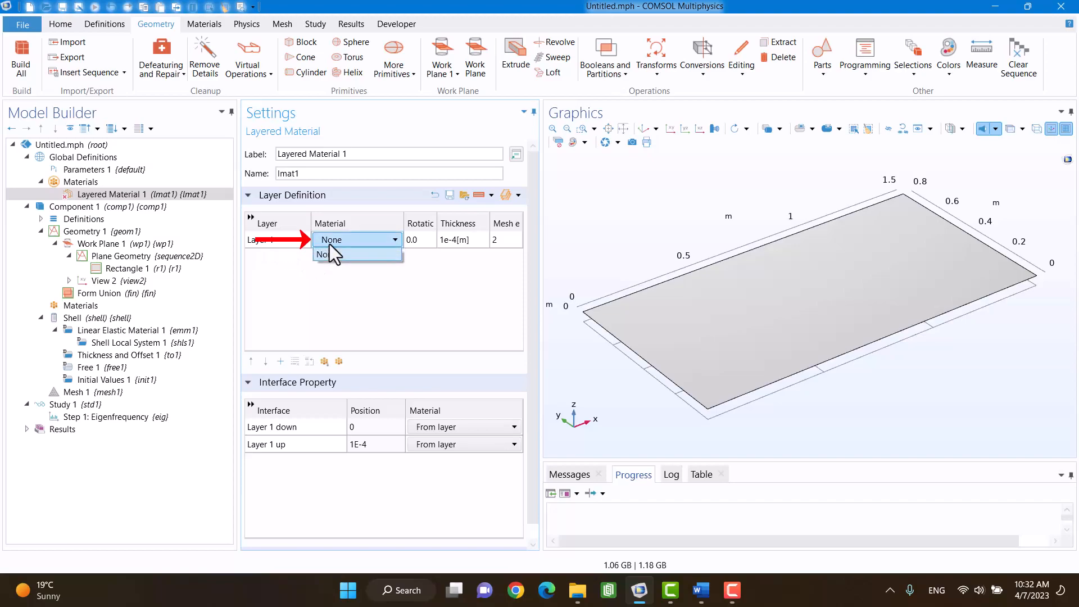
{"action": "left_click", "coordinate": [287, 261]}
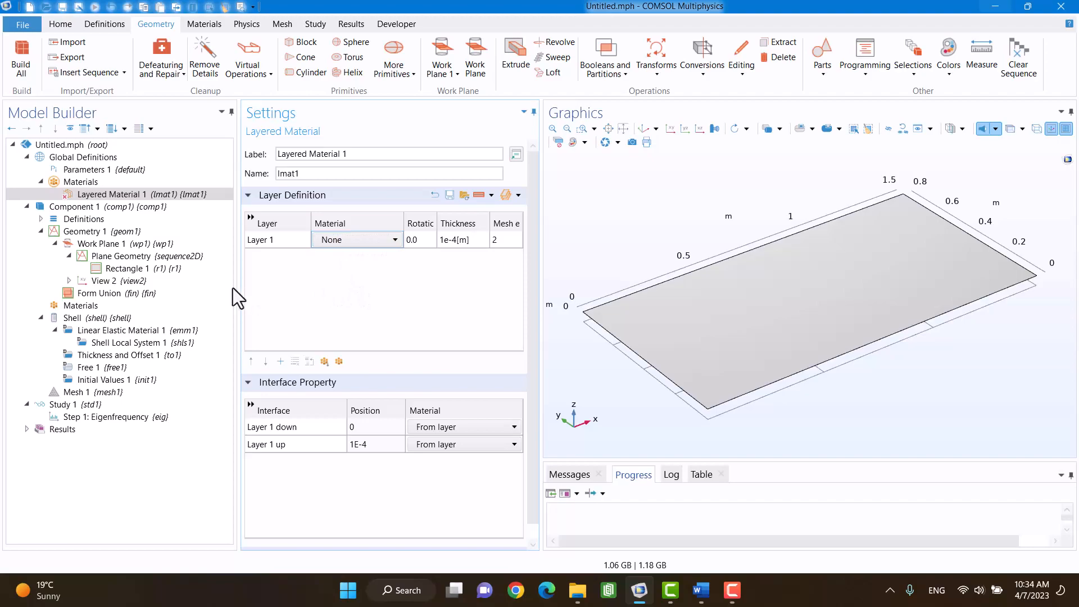
- Add Copper from the material library's recent materials to the component
{"action": "right_click", "coordinate": [82, 188]}
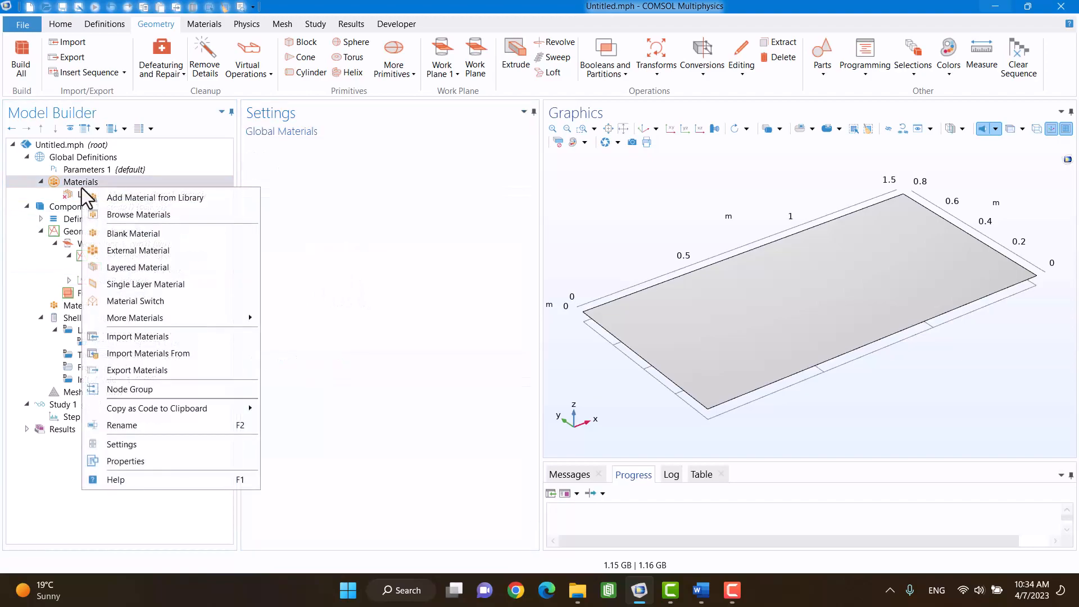
{"action": "left_click", "coordinate": [116, 198]}
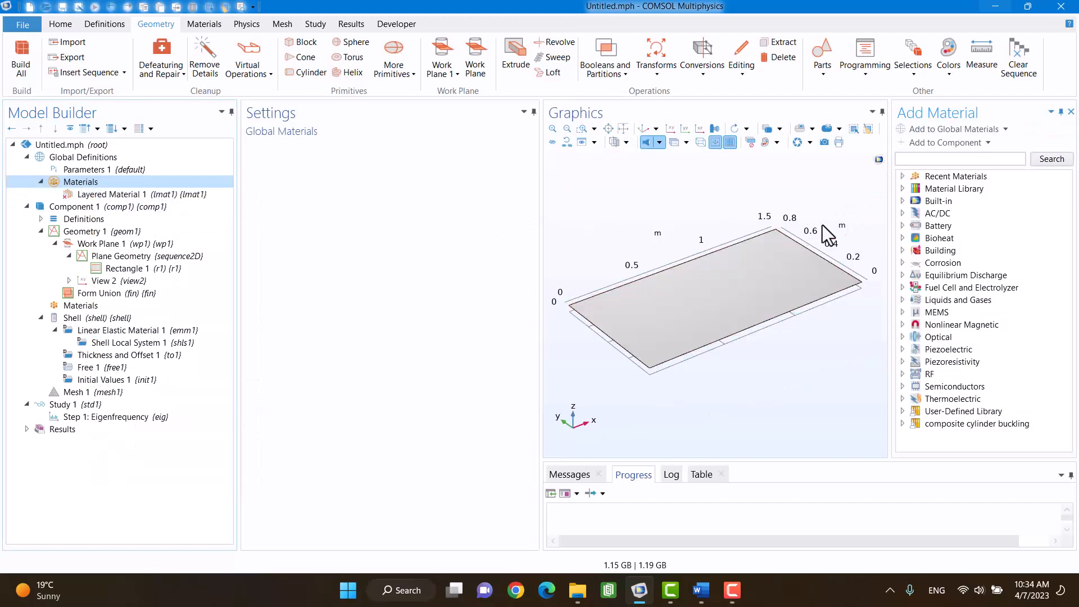
{"action": "left_click", "coordinate": [902, 178]}
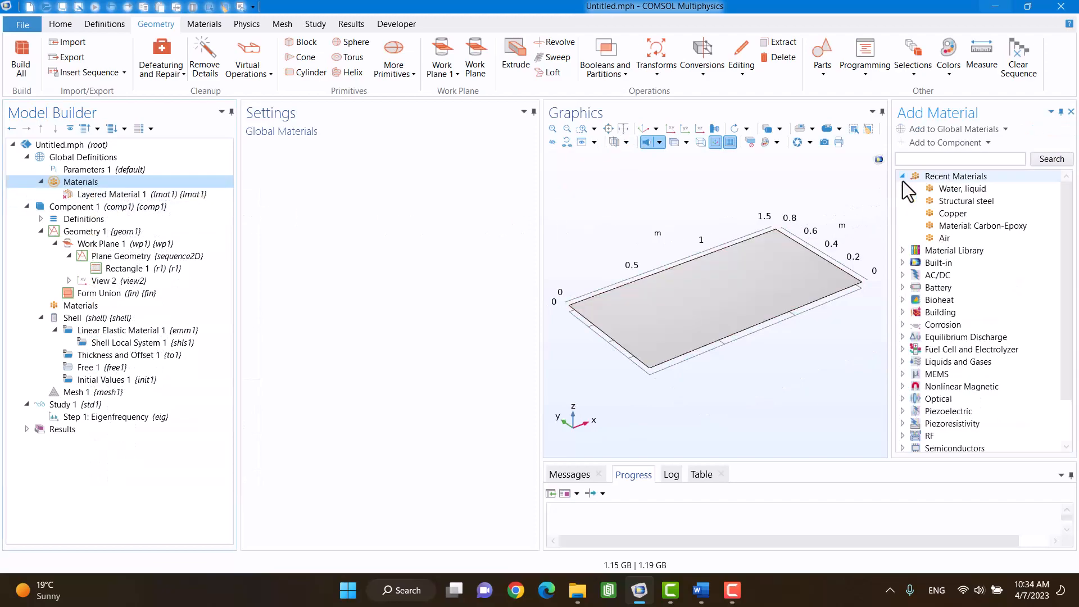
{"action": "left_click", "coordinate": [937, 213]}
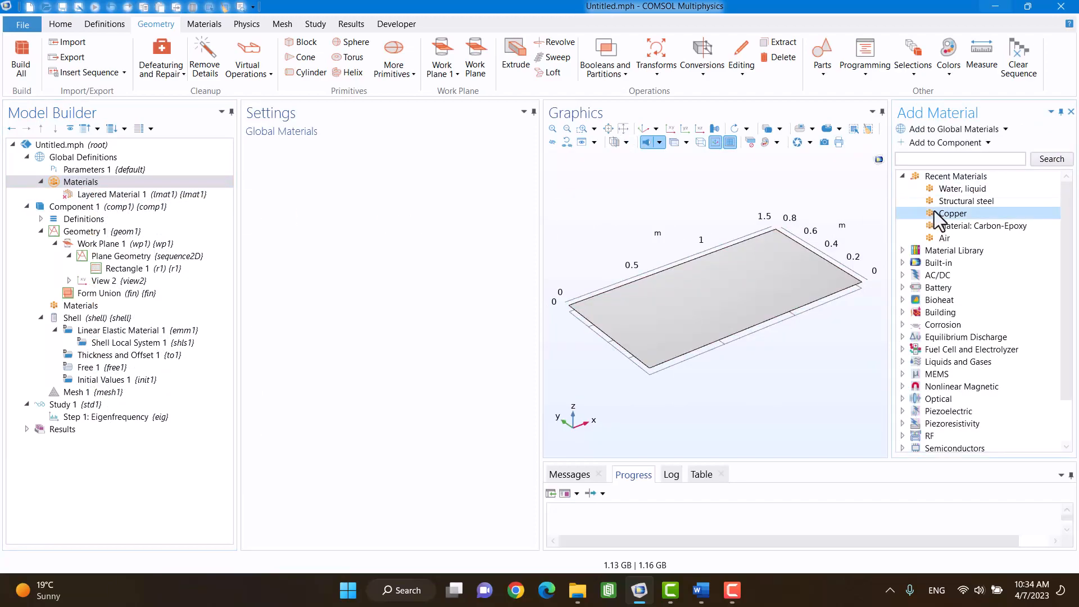
{"action": "left_click", "coordinate": [939, 145]}
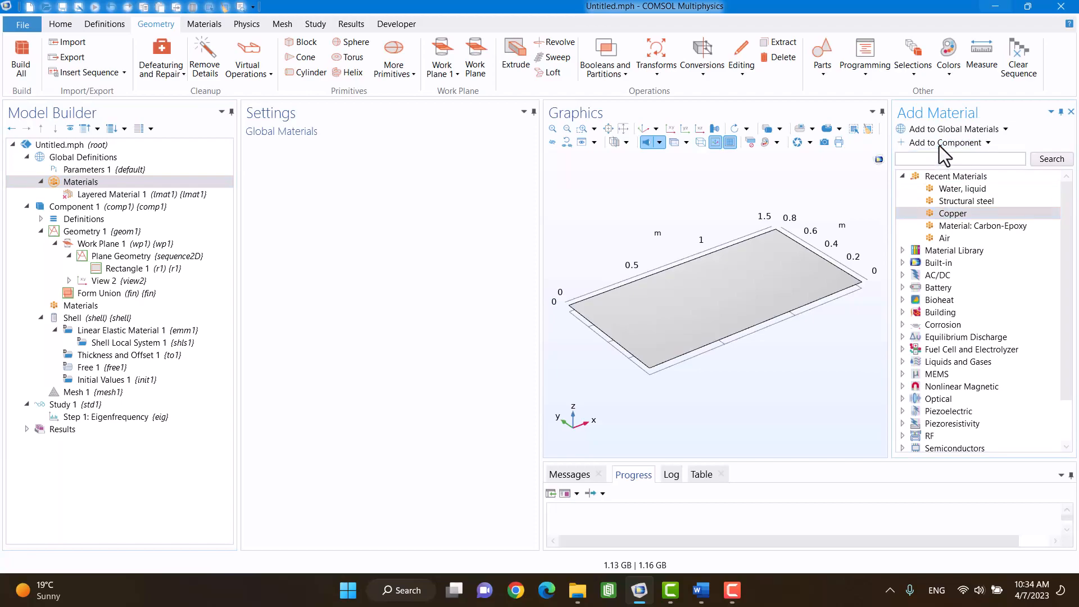
- Add Structural steel to the component from the recent materials and close the material library
{"action": "left_click", "coordinate": [957, 205]}
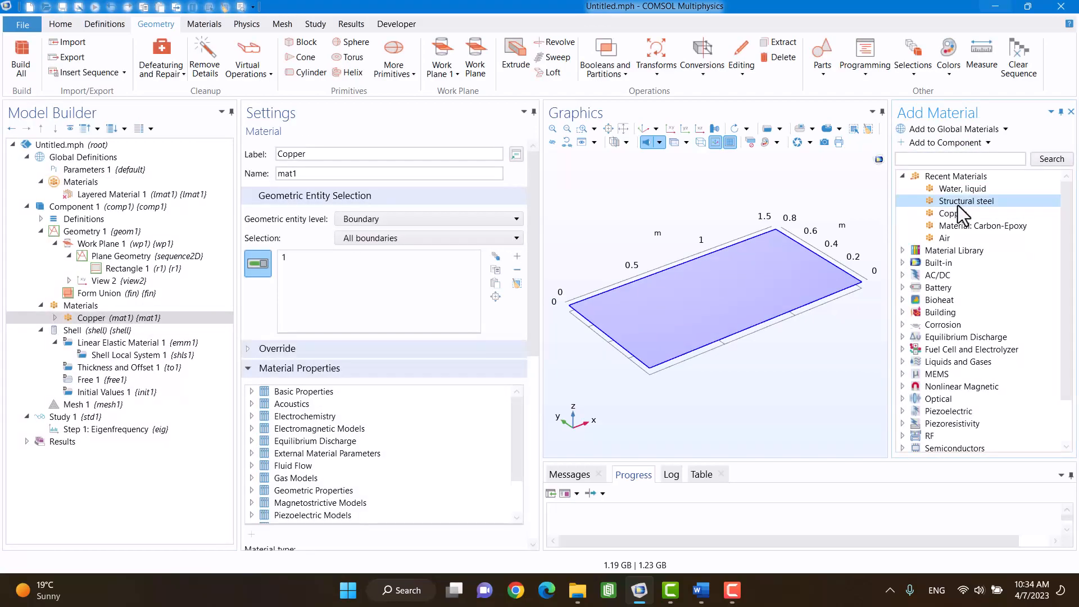
{"action": "left_click", "coordinate": [941, 146]}
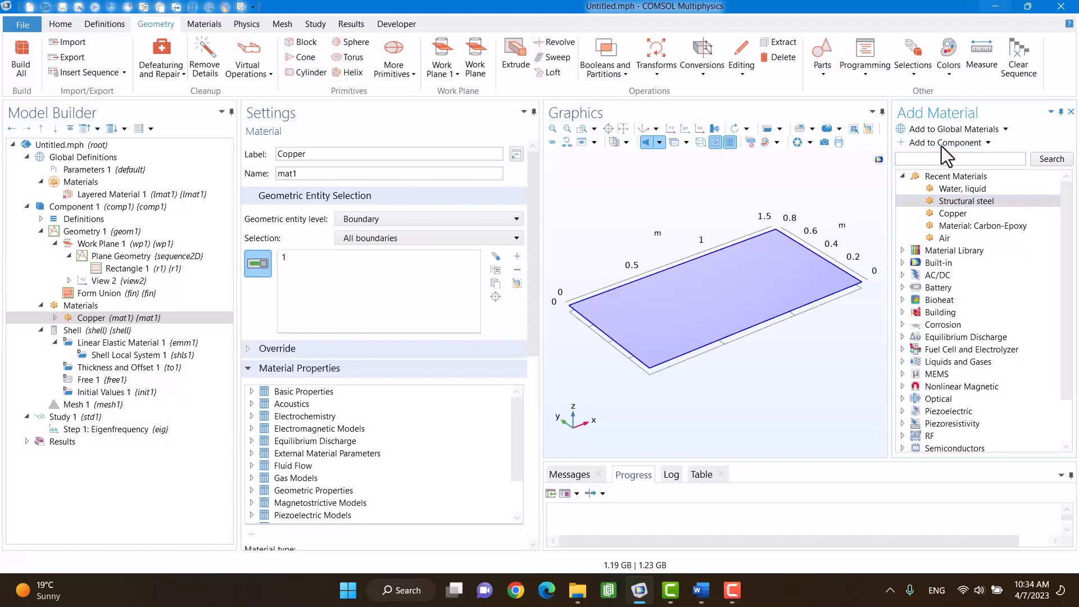
{"action": "left_click", "coordinate": [1070, 112]}
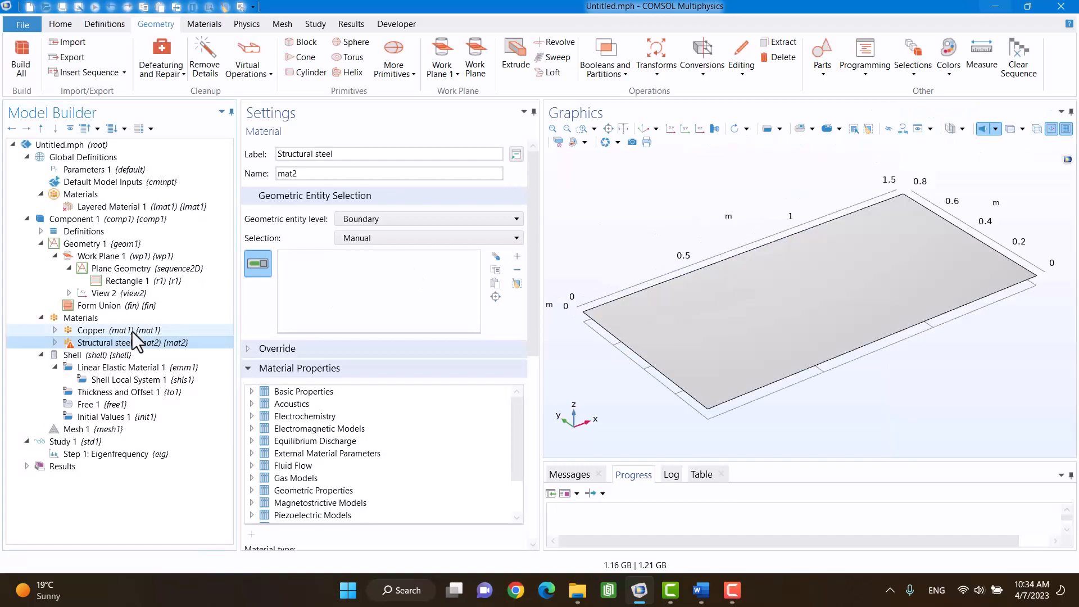
- Check which materials can be assigned to Layer 1 of the global layered material
{"action": "left_click", "coordinate": [133, 331]}
{"action": "left_click", "coordinate": [158, 206]}
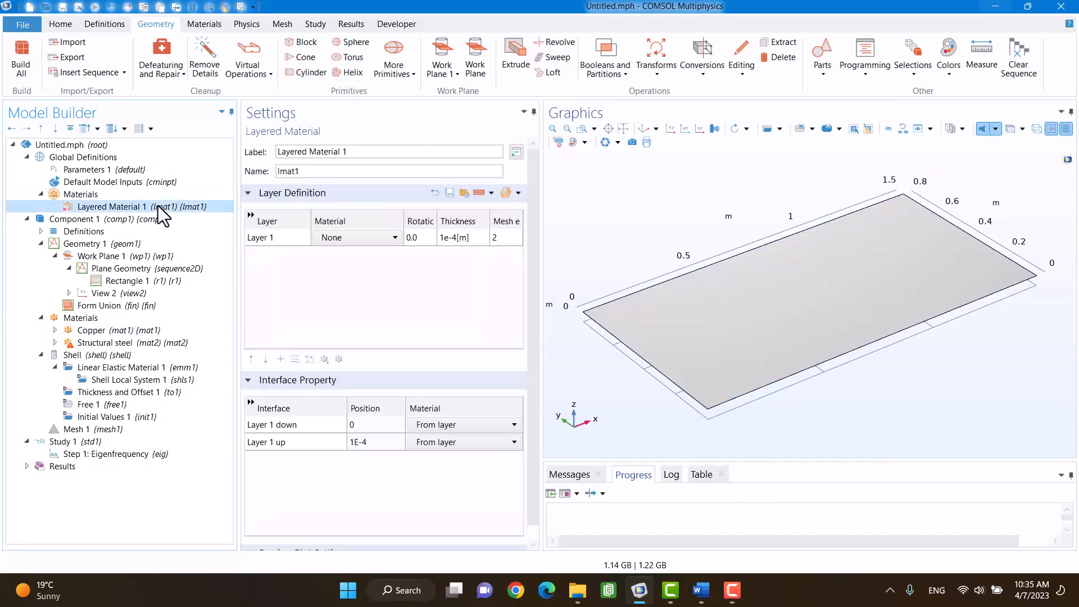
{"action": "left_click", "coordinate": [326, 241]}
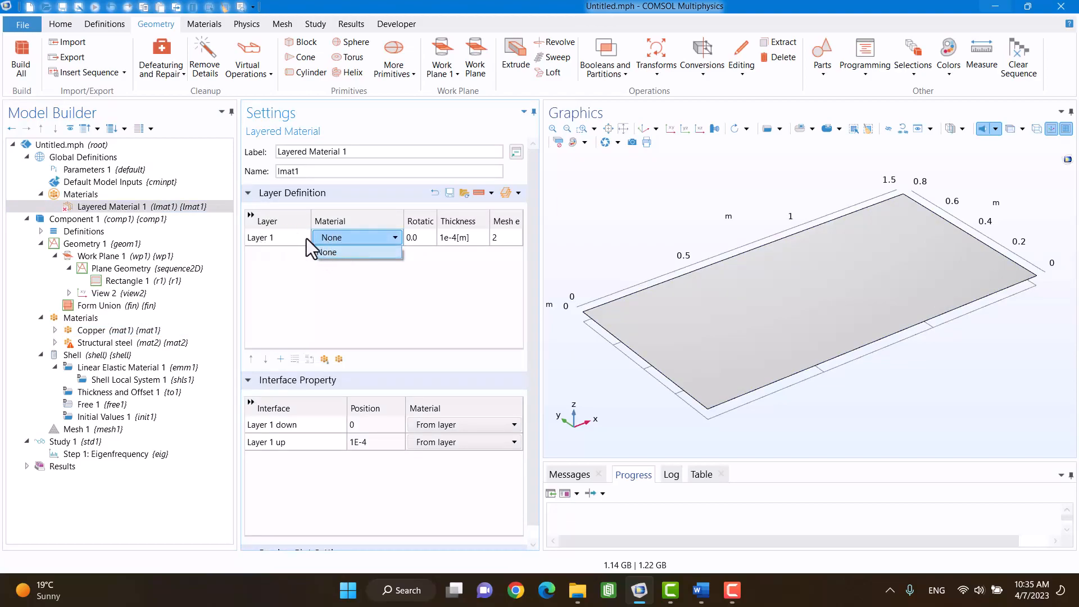
{"action": "left_click", "coordinate": [287, 271]}
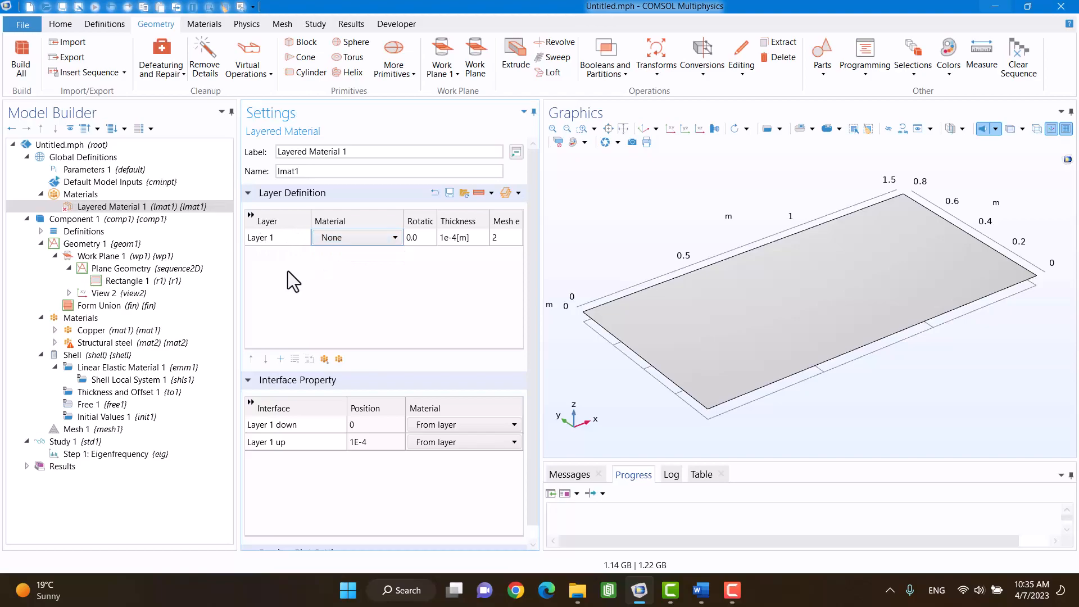
- Move Copper and Structural steel together from the component's materials to the global materials
{"action": "left_click", "coordinate": [126, 332]}
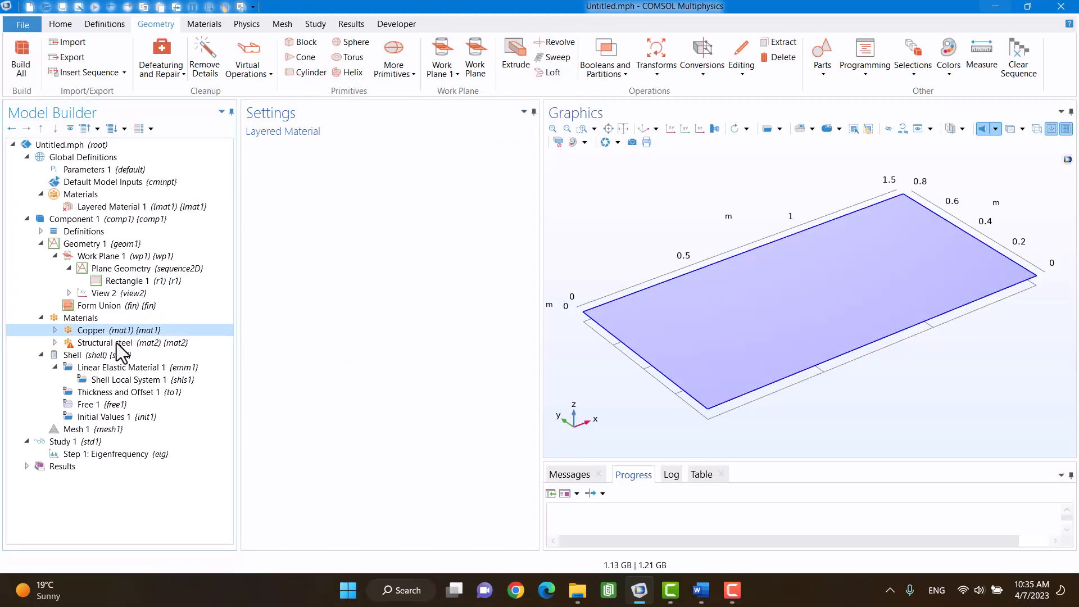
{"action": "left_click", "coordinate": [117, 342], "text": "ctrl"}
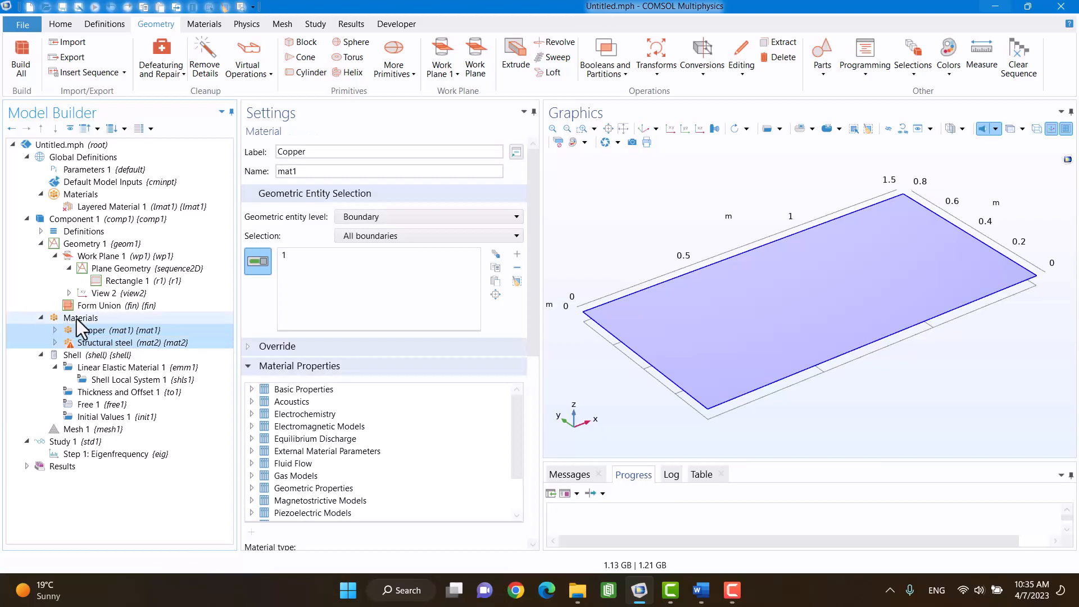
{"action": "left_click_drag", "start_coordinate": [83, 330], "coordinate": [82, 205]}
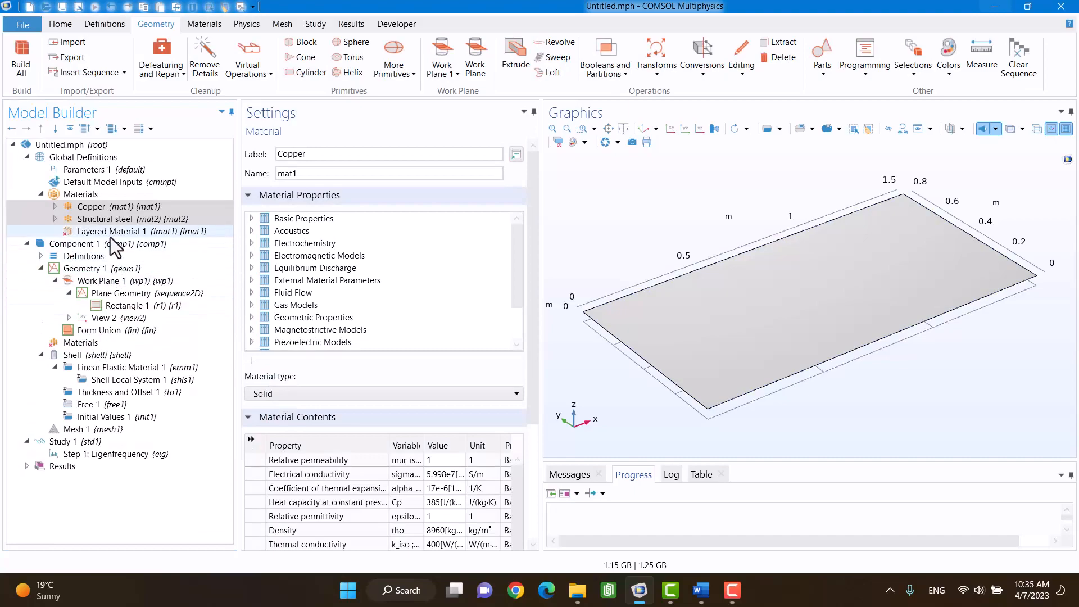
- Assign Copper to Layer 1 of the layered material and set its thickness to 1e-3 m
{"action": "left_click", "coordinate": [111, 235]}
{"action": "left_click", "coordinate": [341, 239]}
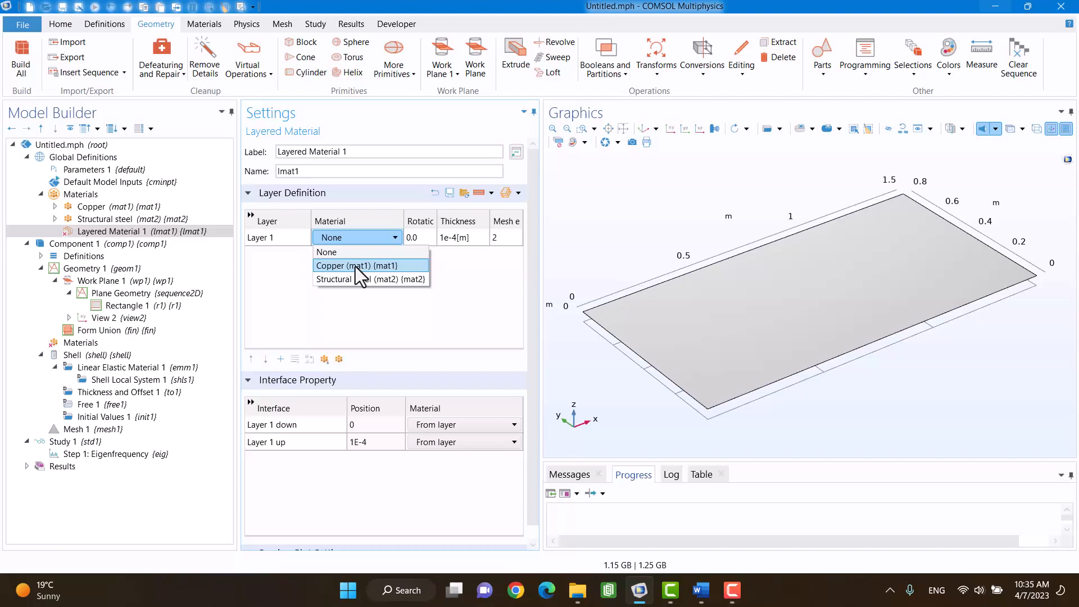
{"action": "left_click", "coordinate": [355, 266]}
{"action": "left_click", "coordinate": [452, 241]}
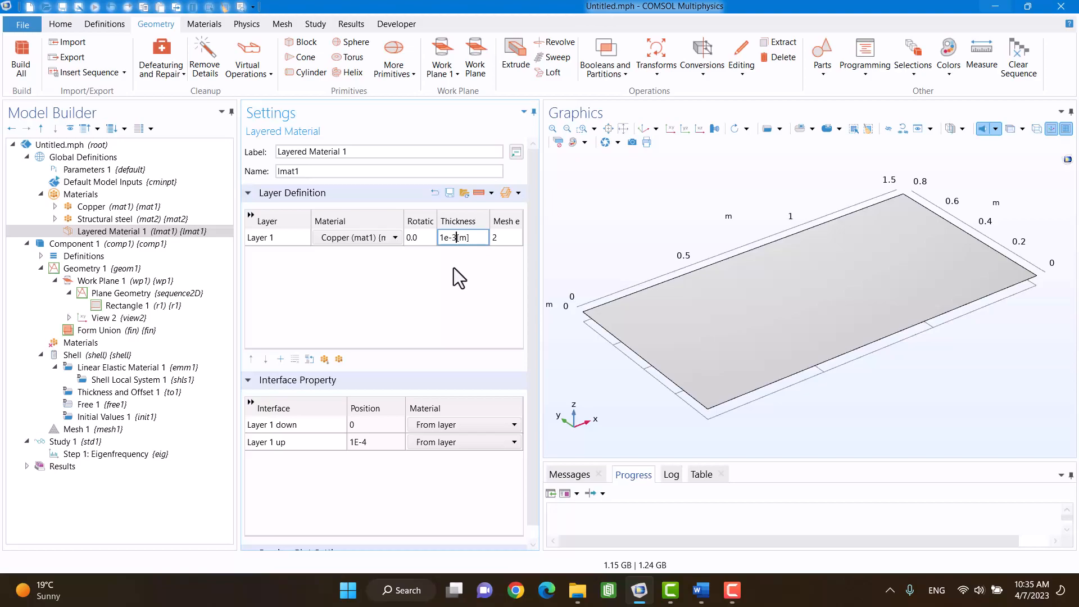
- Set Layer 1's thickness to 1e-2 m and preview the layer stack and the layer cross-section
{"action": "key", "text": "Return"}
{"action": "left_click", "coordinate": [453, 242]}
{"action": "type", "text": "2"}
{"action": "key", "text": "Return"}
{"action": "left_click", "coordinate": [504, 192]}
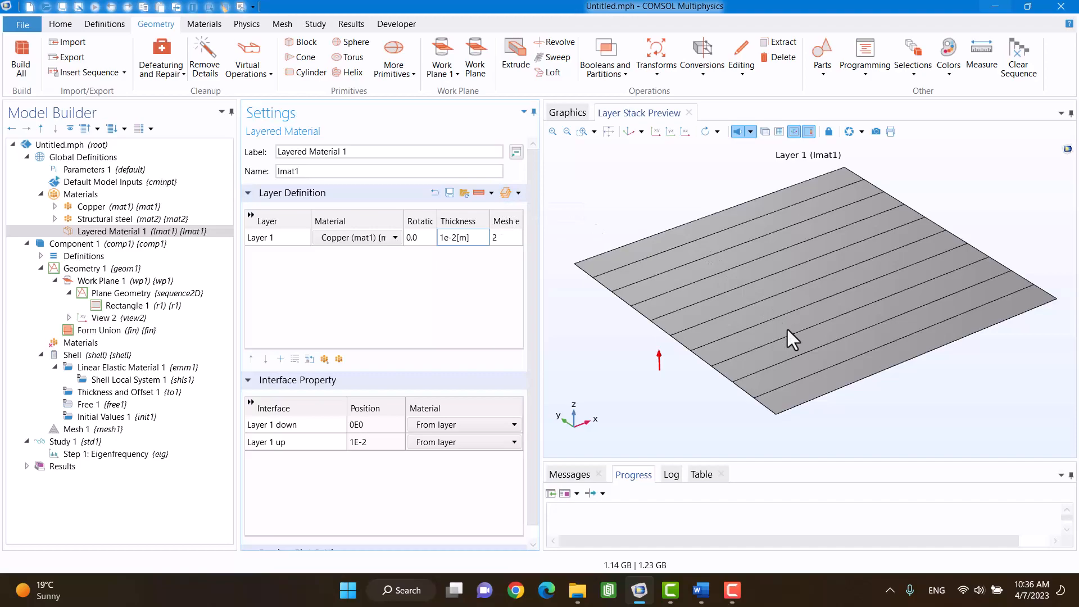
{"action": "left_click", "coordinate": [478, 192]}
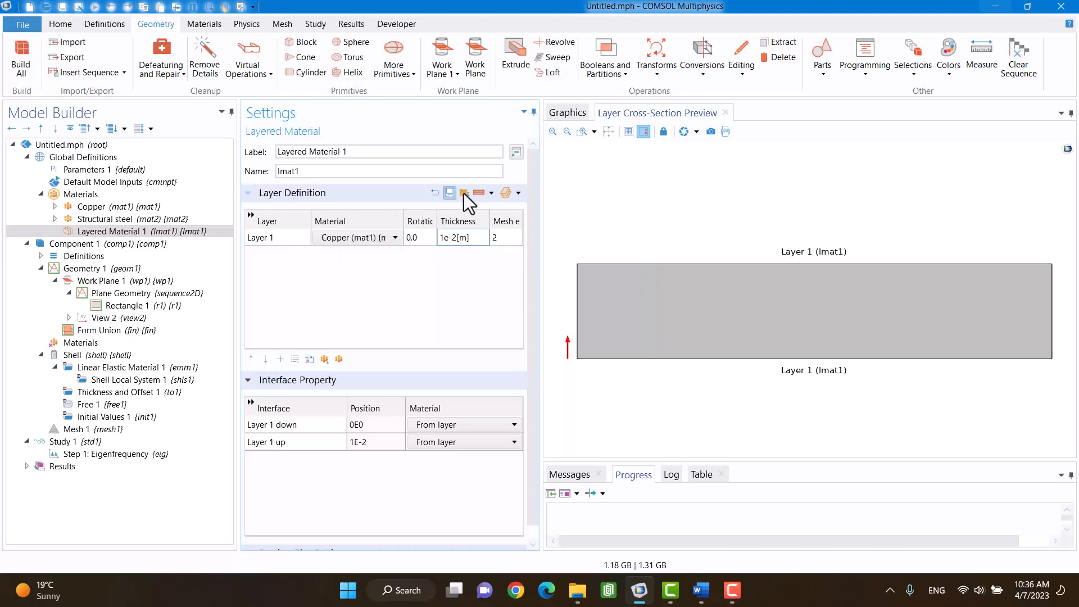
{"action": "right_click", "coordinate": [452, 273]}
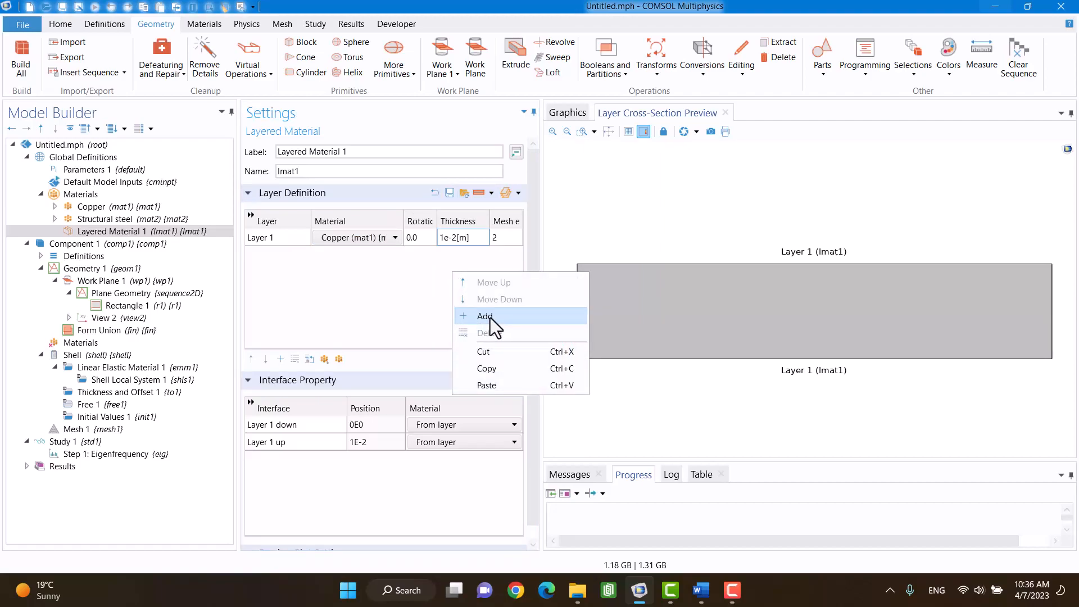
{"action": "left_click", "coordinate": [350, 302]}
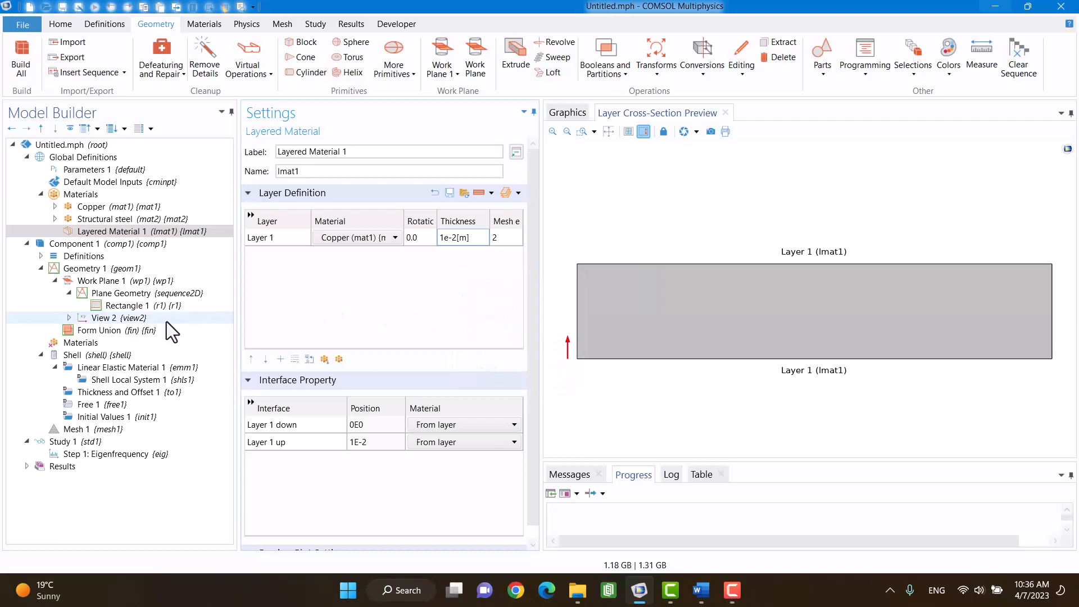
{"action": "left_click", "coordinate": [329, 291]}
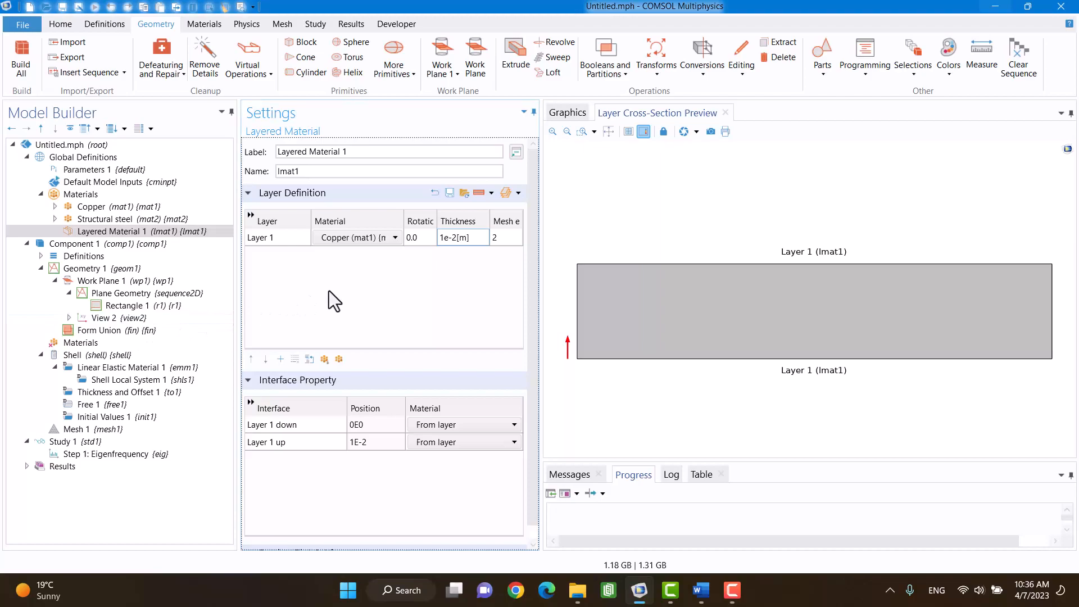
- Add a Layered Linear Elastic Material to the Shell physics, apply it to boundary 1 and check the override of the default Linear Elastic Material
{"action": "left_click", "coordinate": [90, 355]}
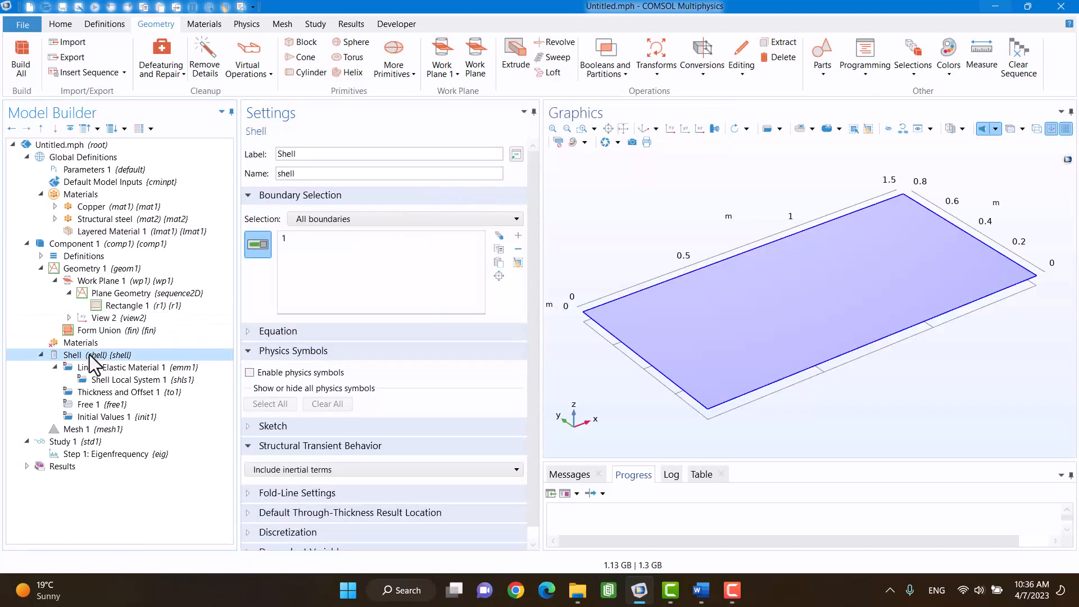
{"action": "left_click", "coordinate": [156, 372]}
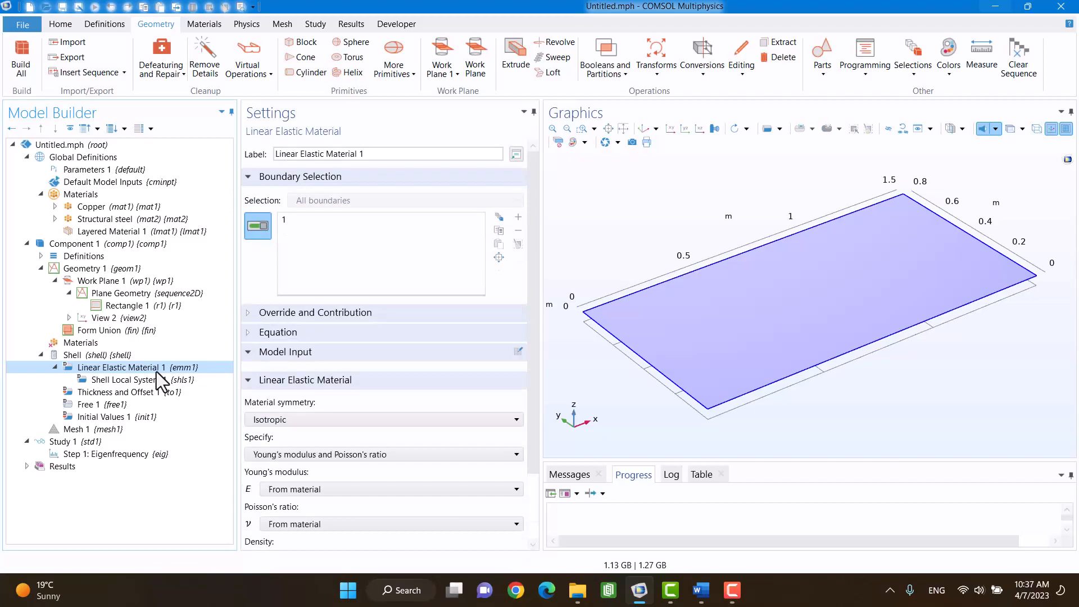
{"action": "left_click", "coordinate": [80, 355]}
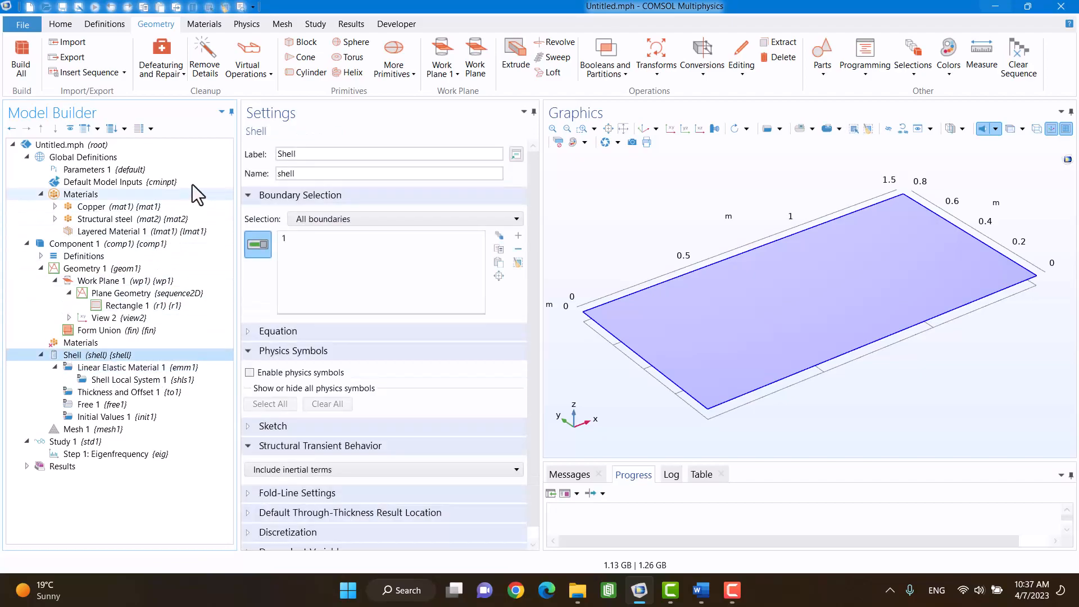
{"action": "left_click", "coordinate": [248, 31]}
{"action": "left_click", "coordinate": [233, 47]}
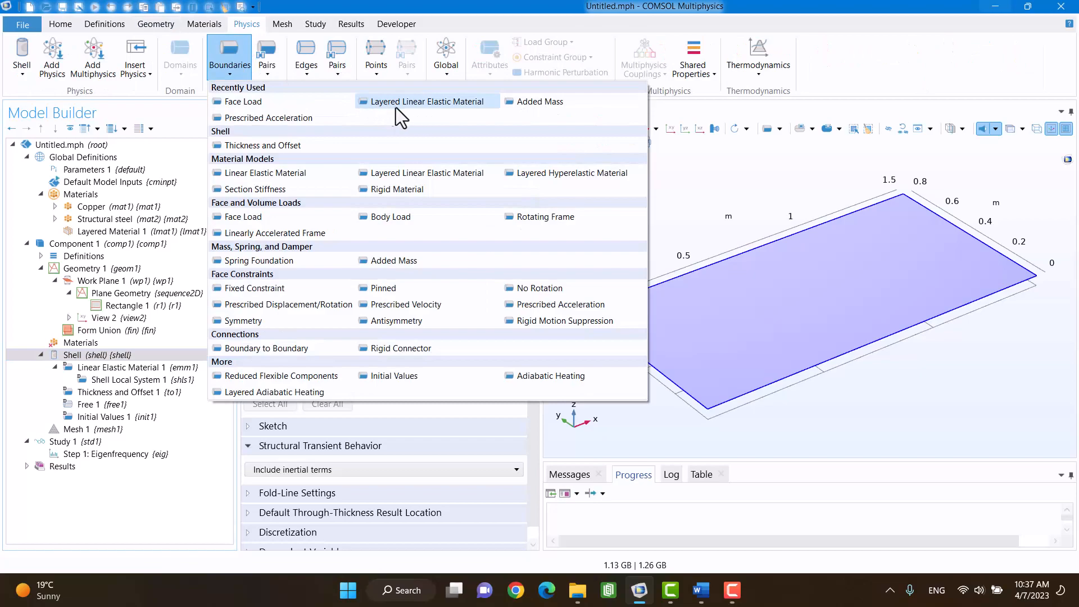
{"action": "left_click", "coordinate": [454, 103]}
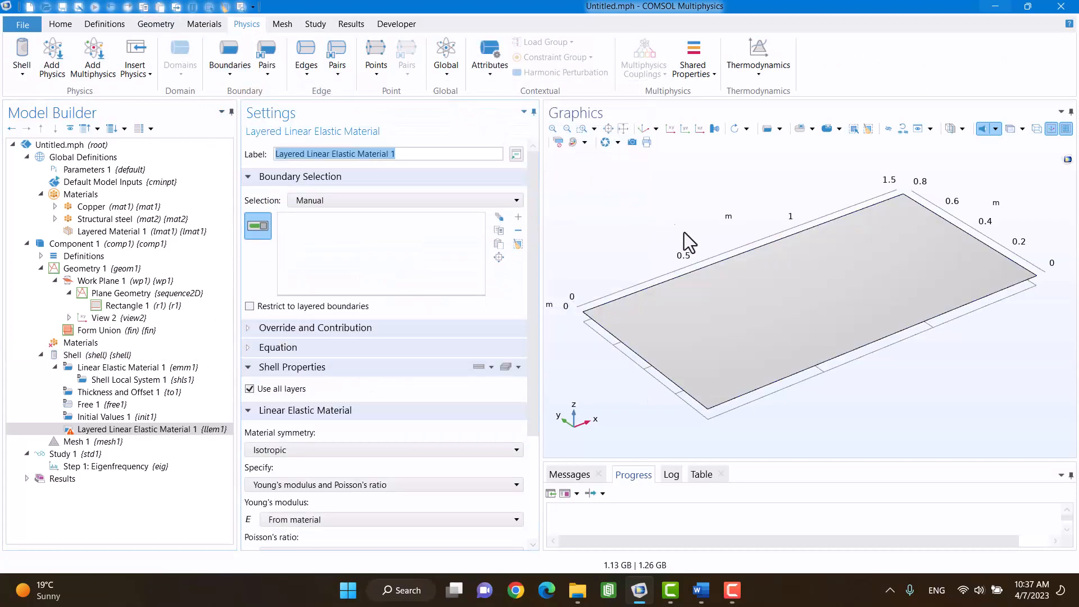
{"action": "left_click", "coordinate": [785, 313]}
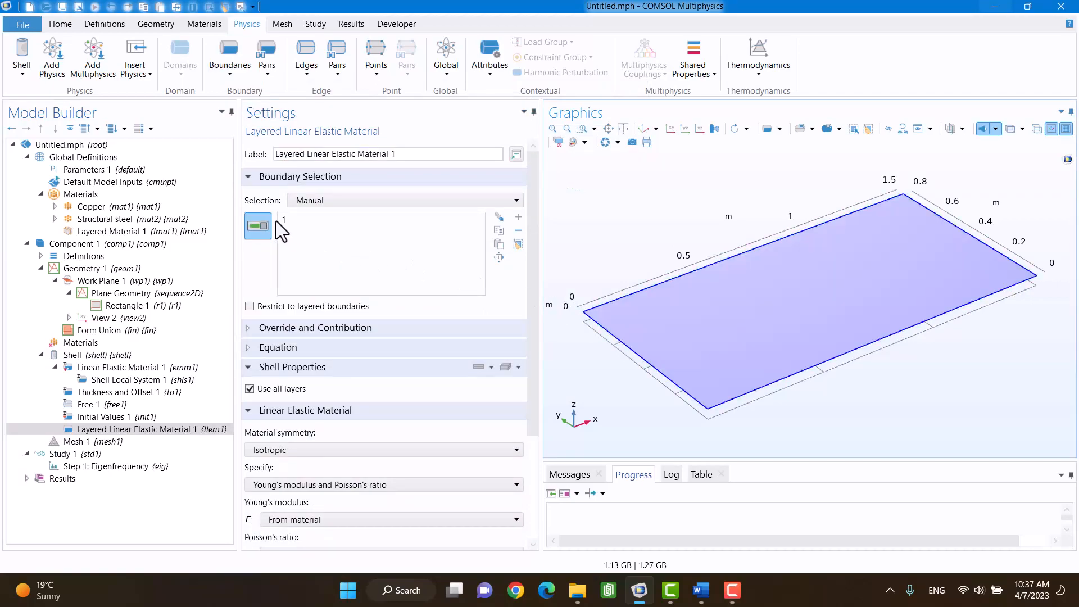
{"action": "left_click", "coordinate": [132, 368]}
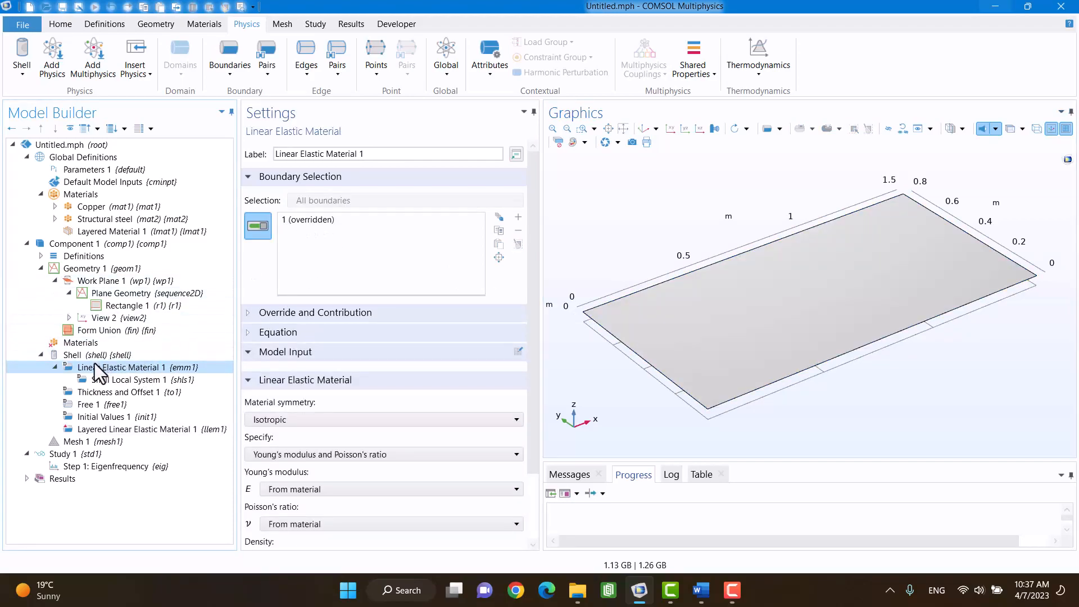
{"action": "left_click", "coordinate": [106, 430]}
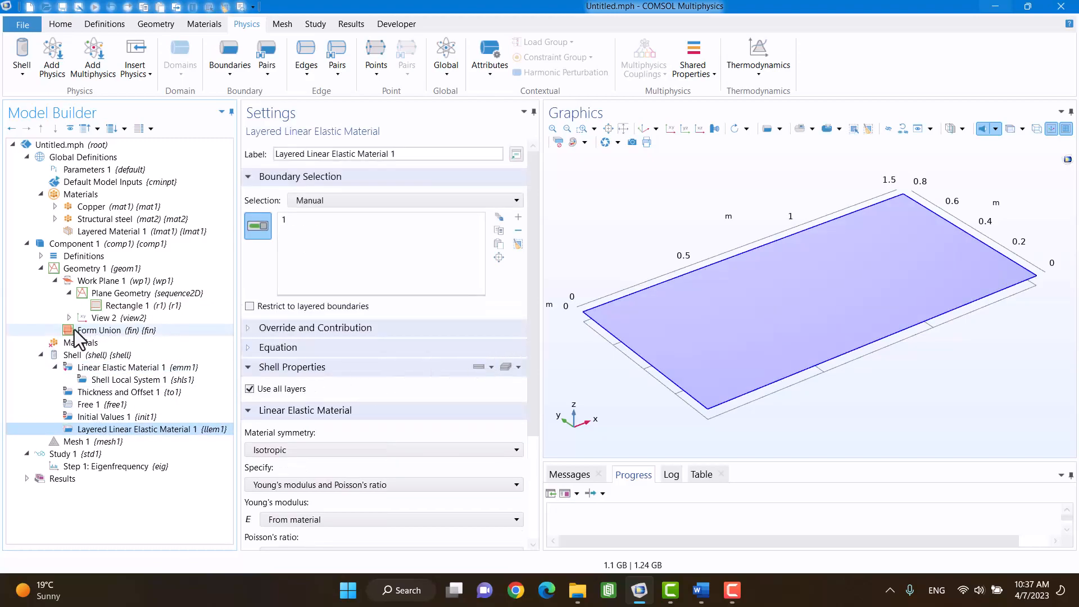
- Add a Layered Material Link to the component's materials and review its material contents
{"action": "left_click", "coordinate": [57, 344]}
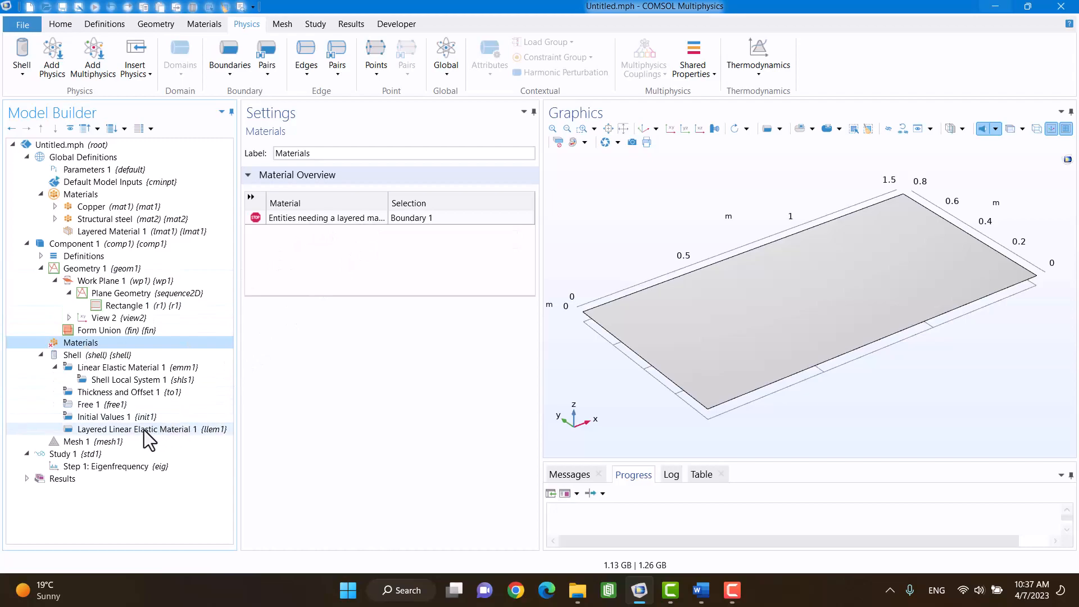
{"action": "right_click", "coordinate": [86, 343]}
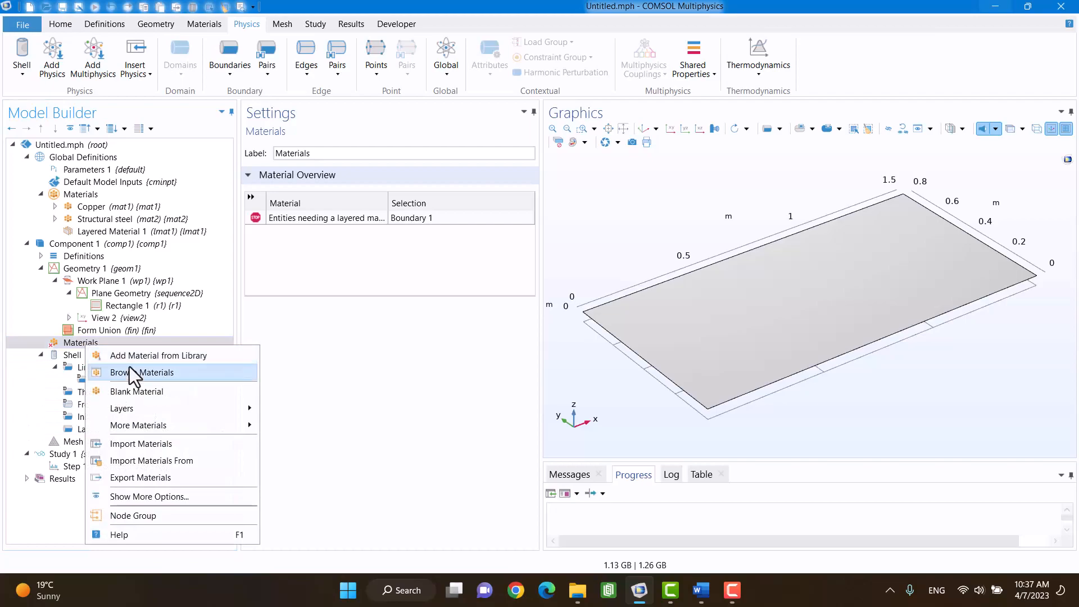
{"action": "mouse_move", "coordinate": [137, 409]}
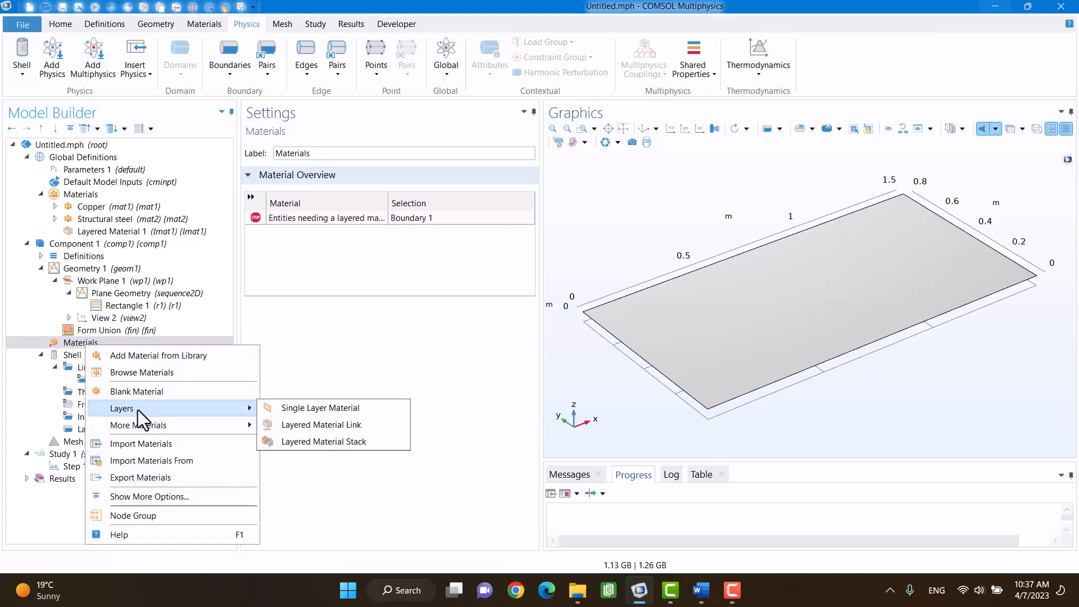
{"action": "left_click", "coordinate": [386, 428]}
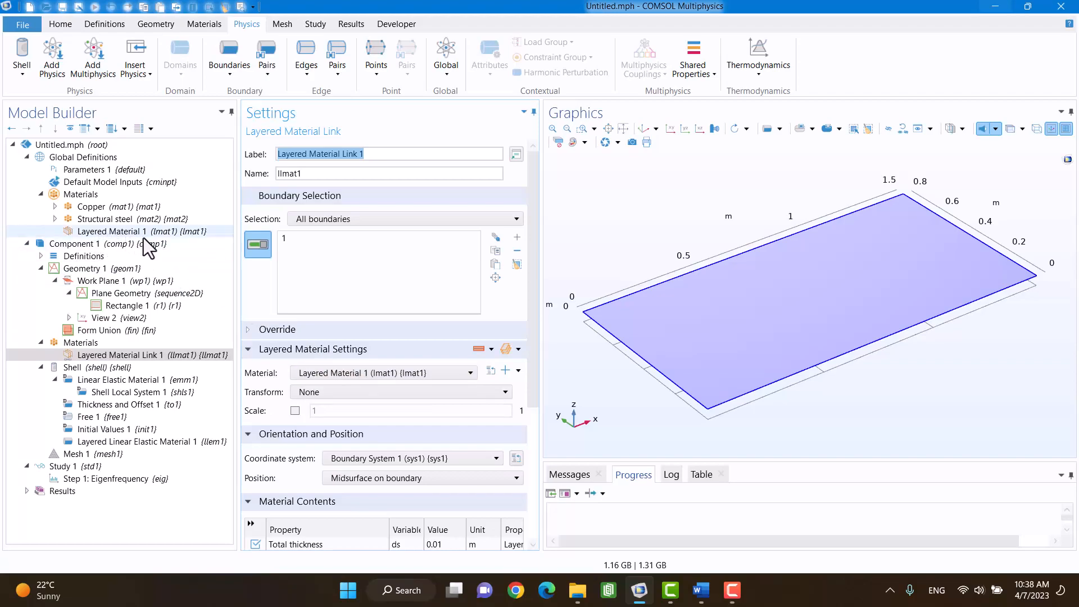
{"action": "left_click_drag", "start_coordinate": [536, 283], "coordinate": [529, 379]}
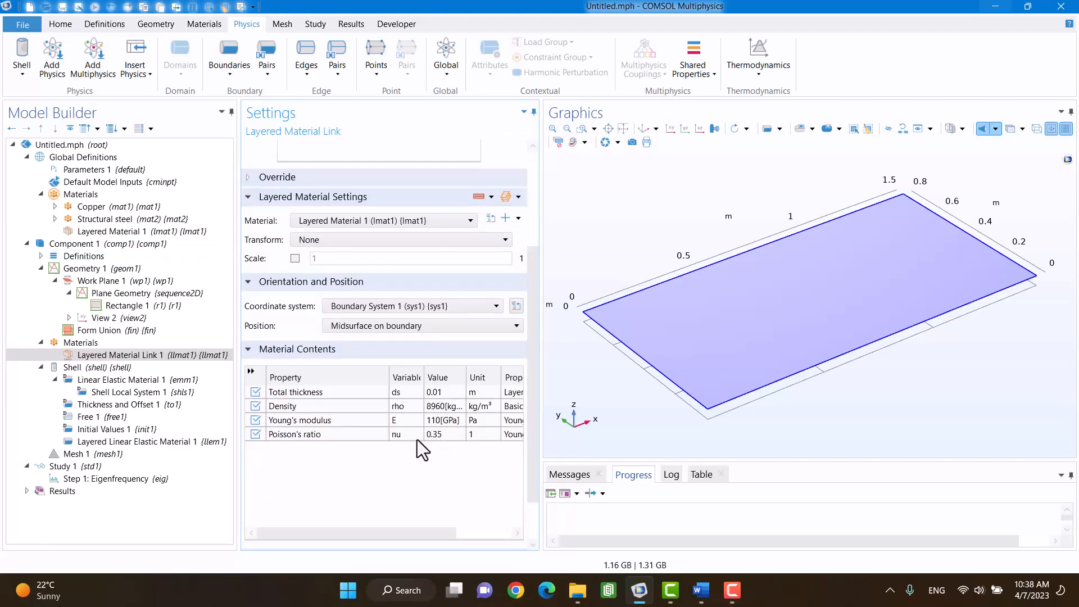
- Build the physics-controlled mesh with Normal element size and compute Study 1 to review the plate's eigenfrequencies
{"action": "left_click", "coordinate": [131, 451]}
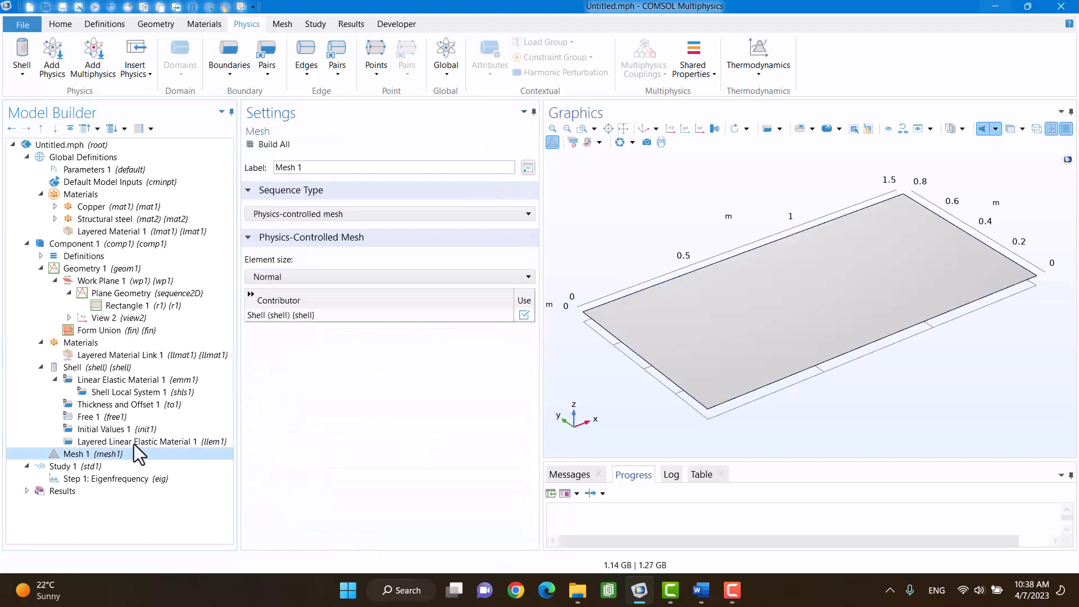
{"action": "left_click", "coordinate": [269, 145]}
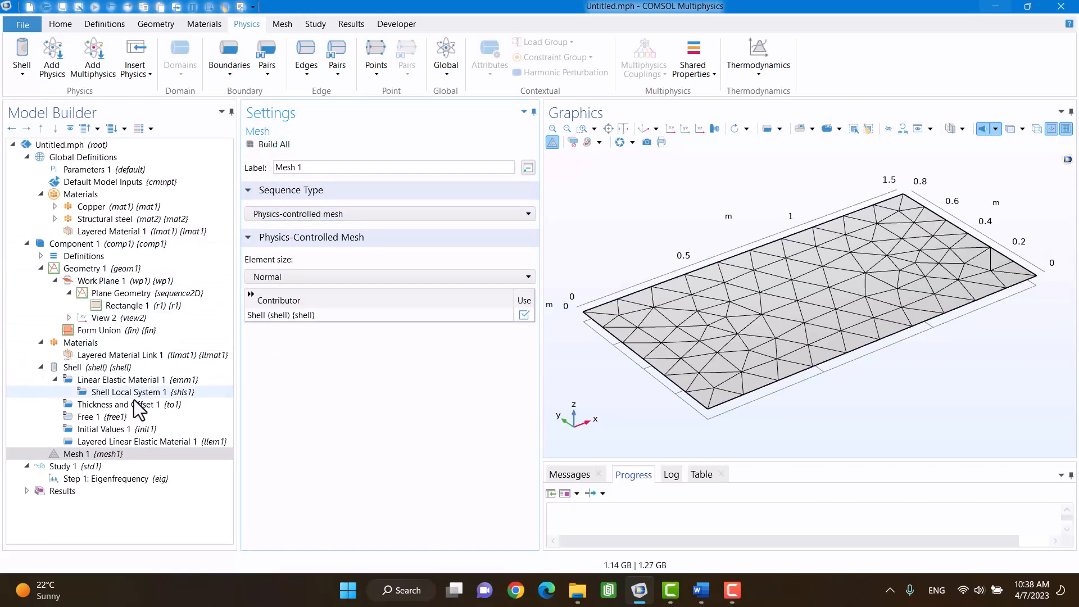
{"action": "left_click", "coordinate": [99, 465]}
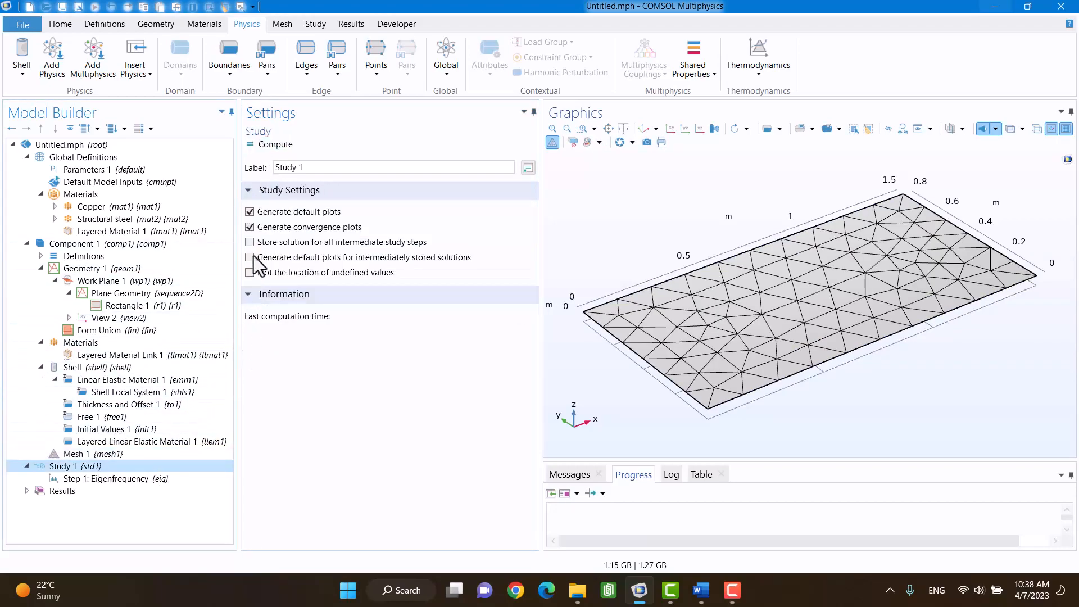
{"action": "left_click", "coordinate": [262, 144]}
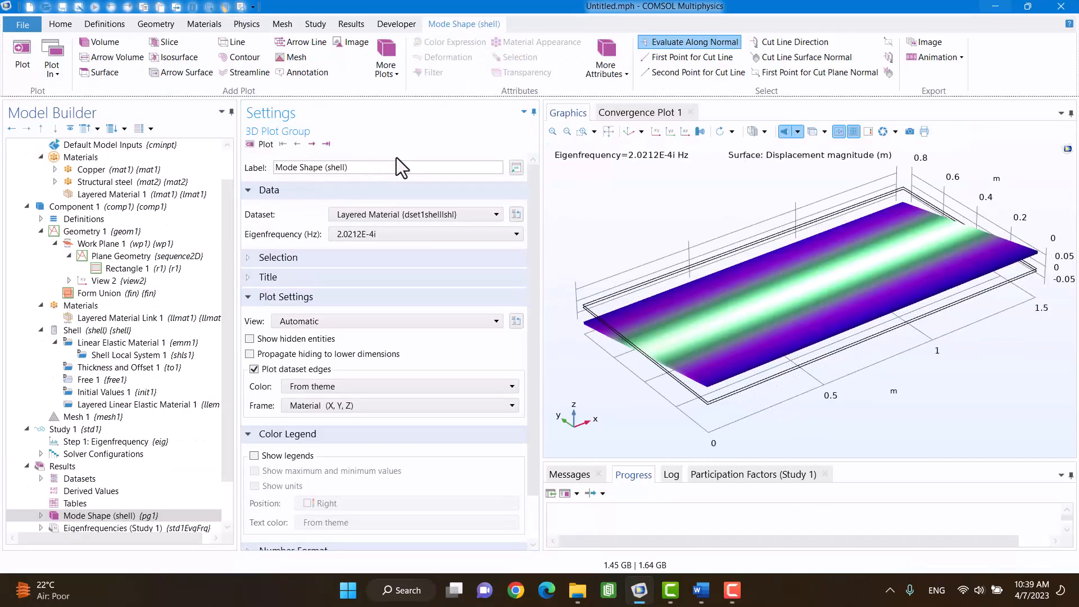
{"action": "left_click", "coordinate": [366, 234]}
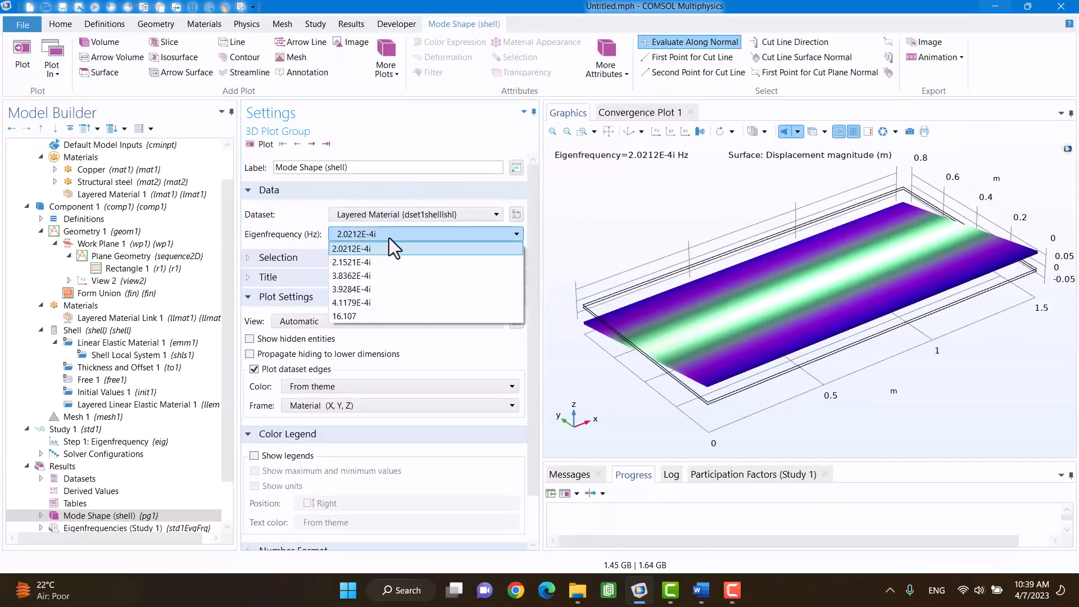
{"action": "left_click", "coordinate": [389, 238]}
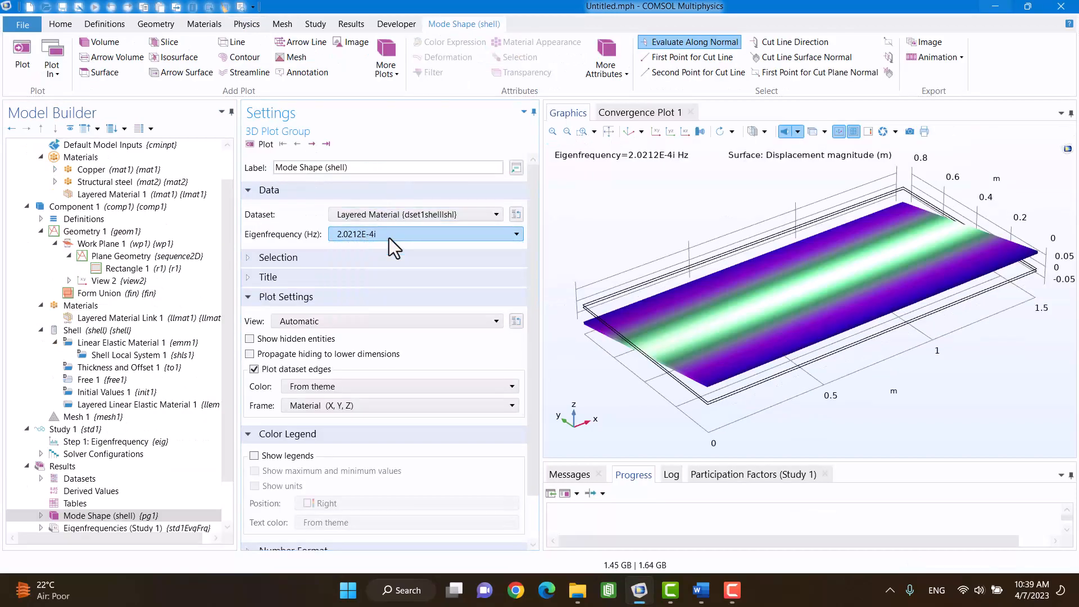
- Add a Simply Supported edge constraint to the Shell physics and apply it to all four plate edges
{"action": "left_click", "coordinate": [101, 331]}
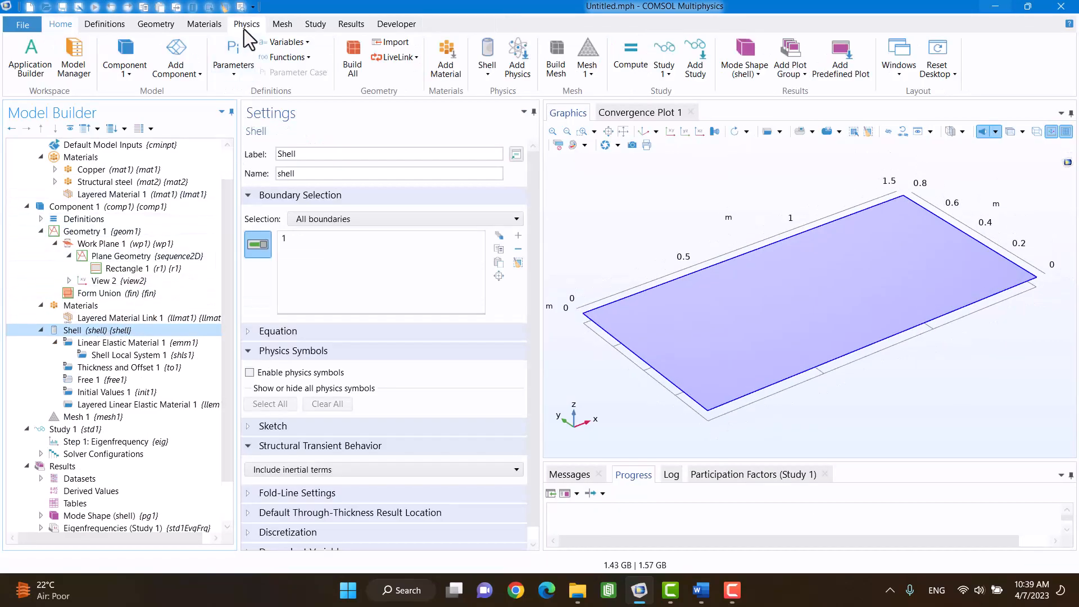
{"action": "left_click", "coordinate": [246, 23]}
{"action": "left_click", "coordinate": [306, 63]}
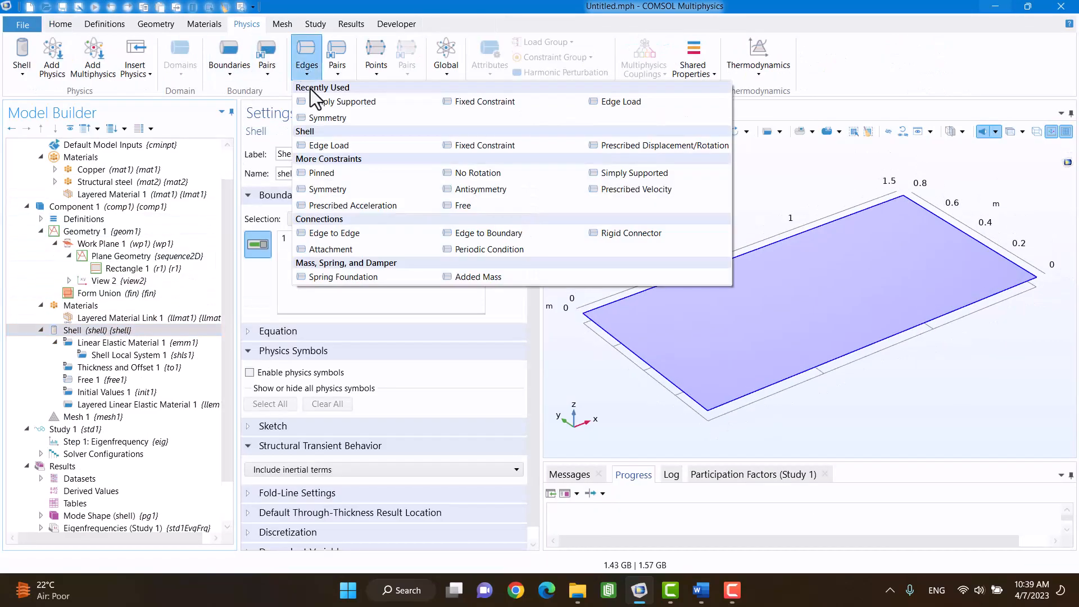
{"action": "left_click", "coordinate": [315, 107]}
{"action": "left_click", "coordinate": [619, 339]}
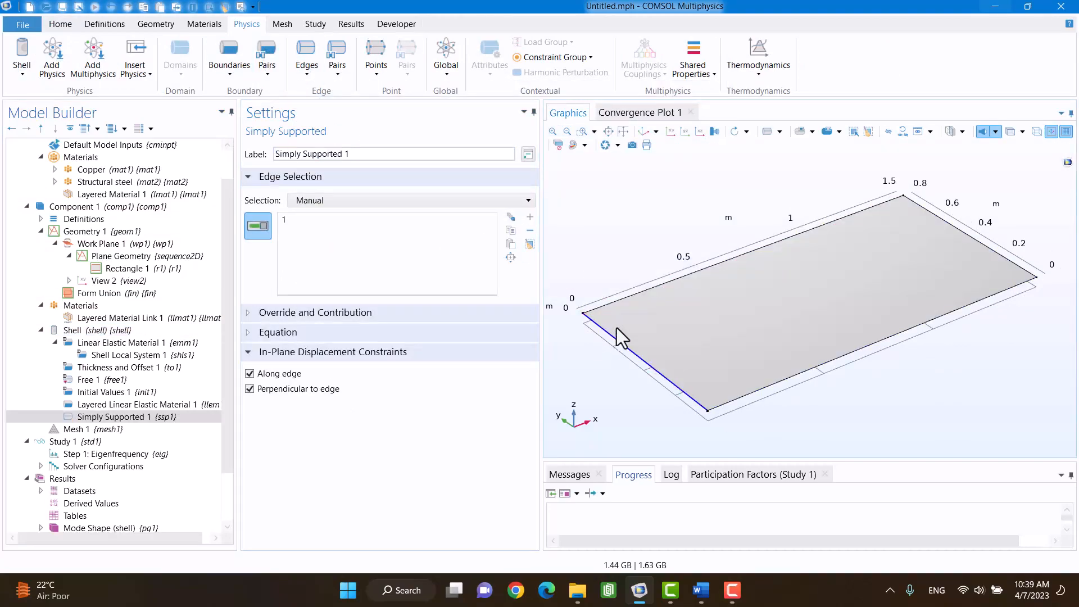
{"action": "left_click", "coordinate": [629, 296]}
{"action": "left_click", "coordinate": [969, 240]}
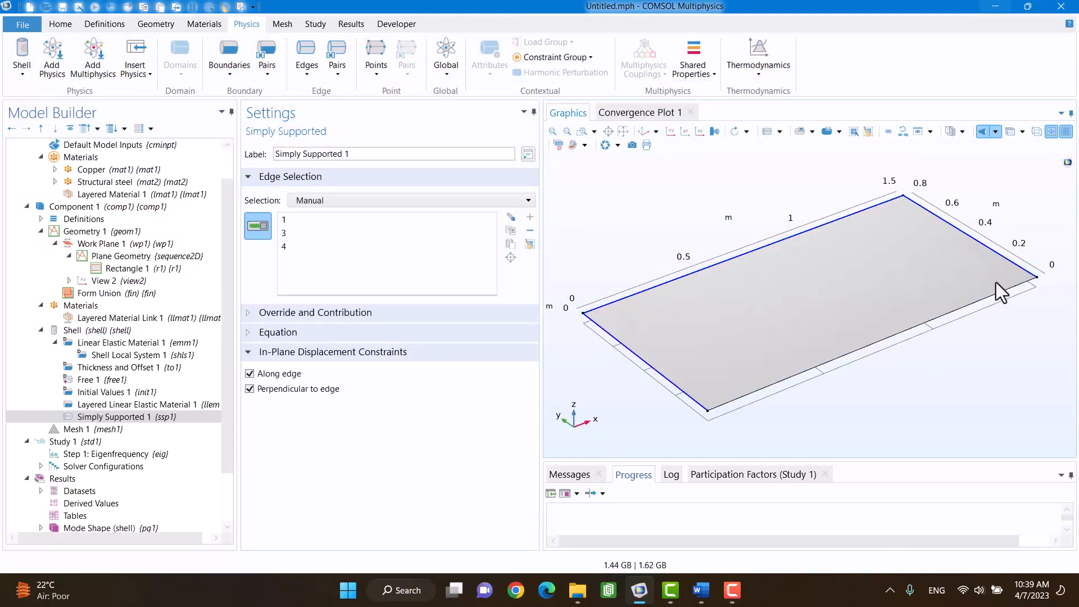
{"action": "left_click", "coordinate": [1008, 292]}
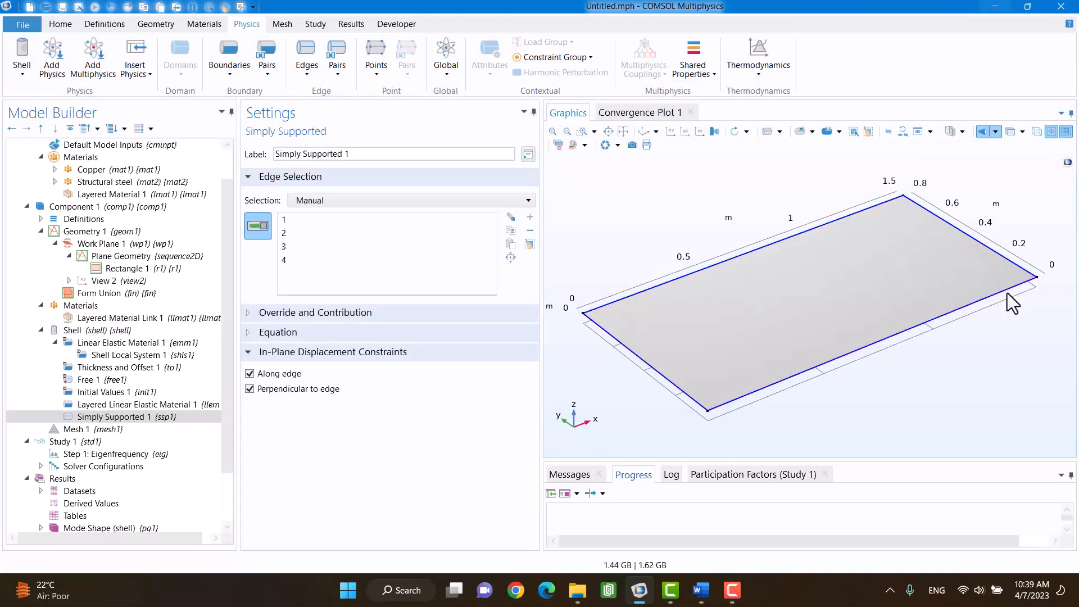
- Recompute Study 1 with the supported edges and review the eigenfrequencies available for the mode shape plot
{"action": "left_click", "coordinate": [79, 442]}
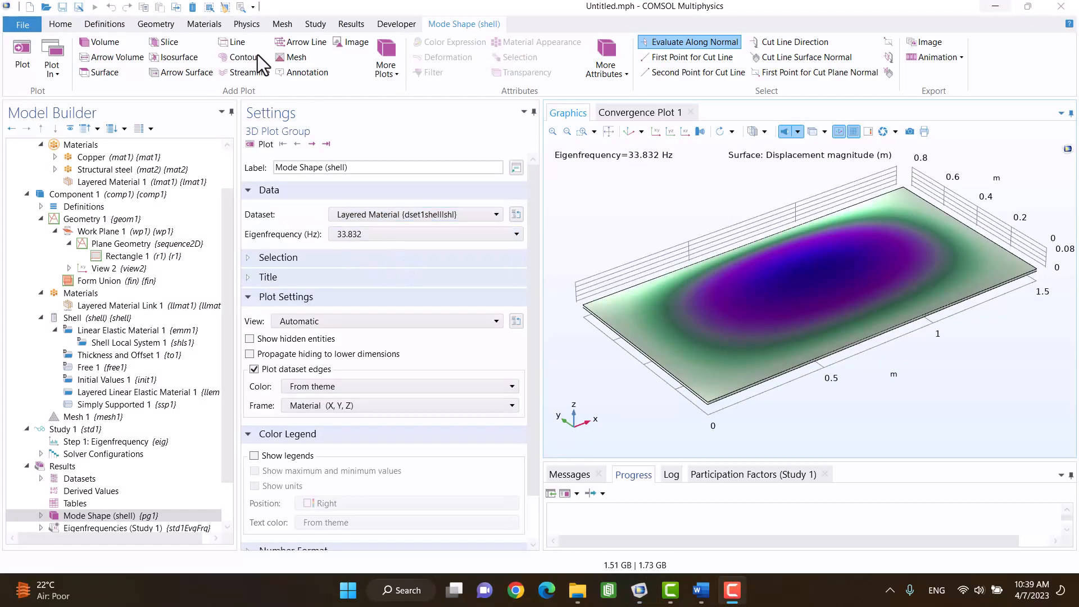
{"action": "left_click", "coordinate": [356, 235]}
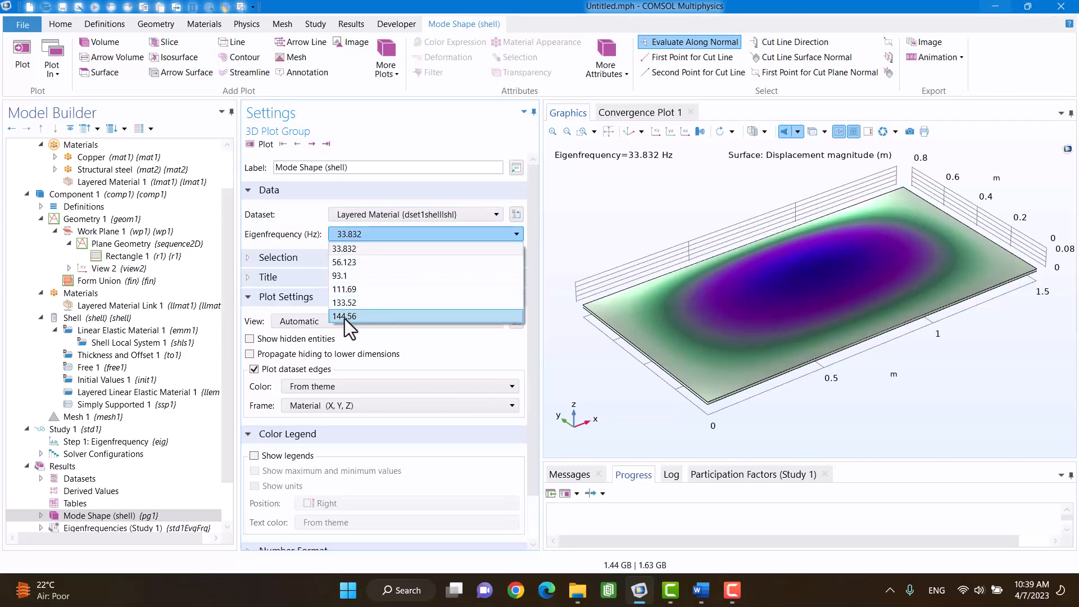
{"action": "left_click", "coordinate": [352, 250]}
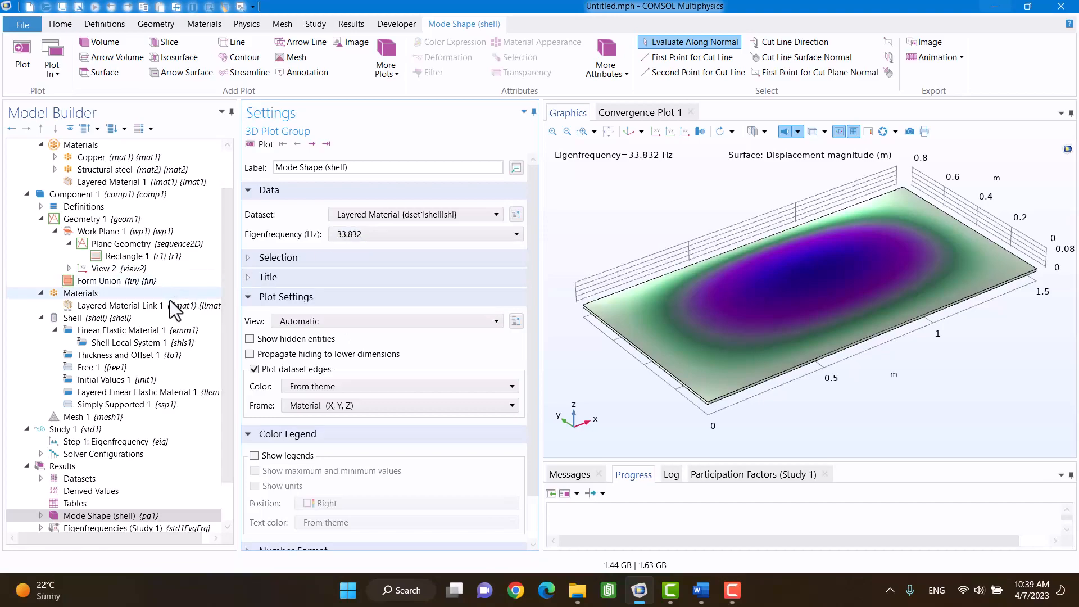
- Add a second layer to Layered Material 1 in the global materials
{"action": "left_click", "coordinate": [142, 182]}
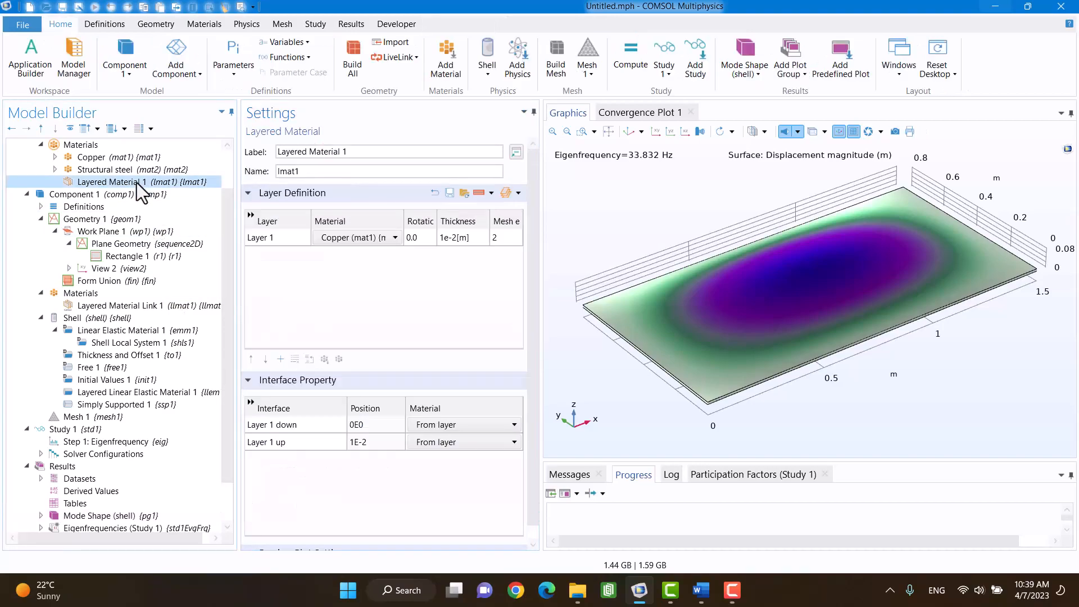
{"action": "right_click", "coordinate": [370, 263]}
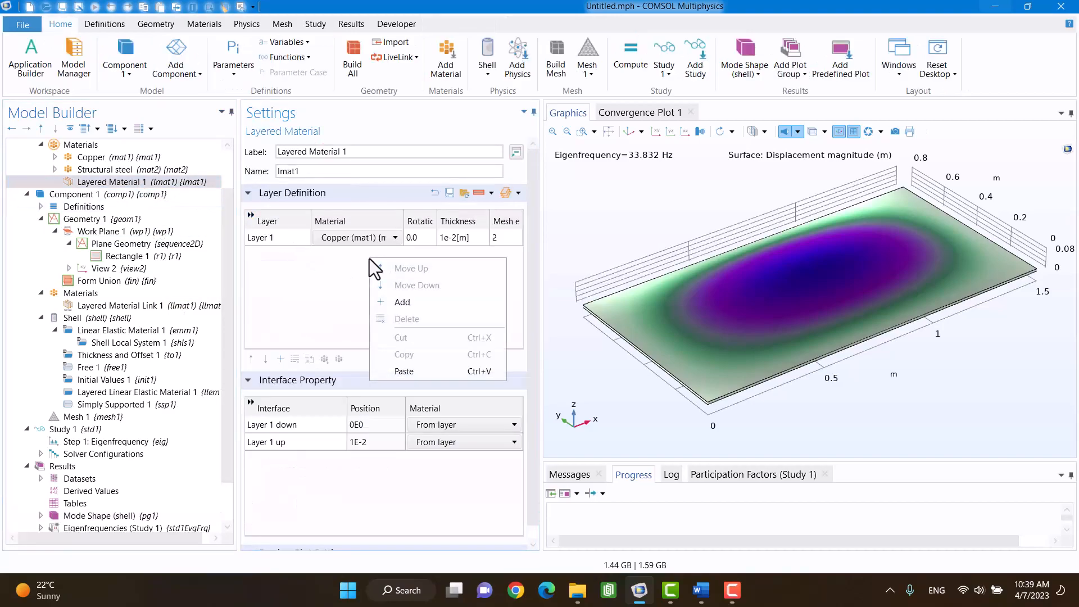
{"action": "left_click", "coordinate": [393, 302]}
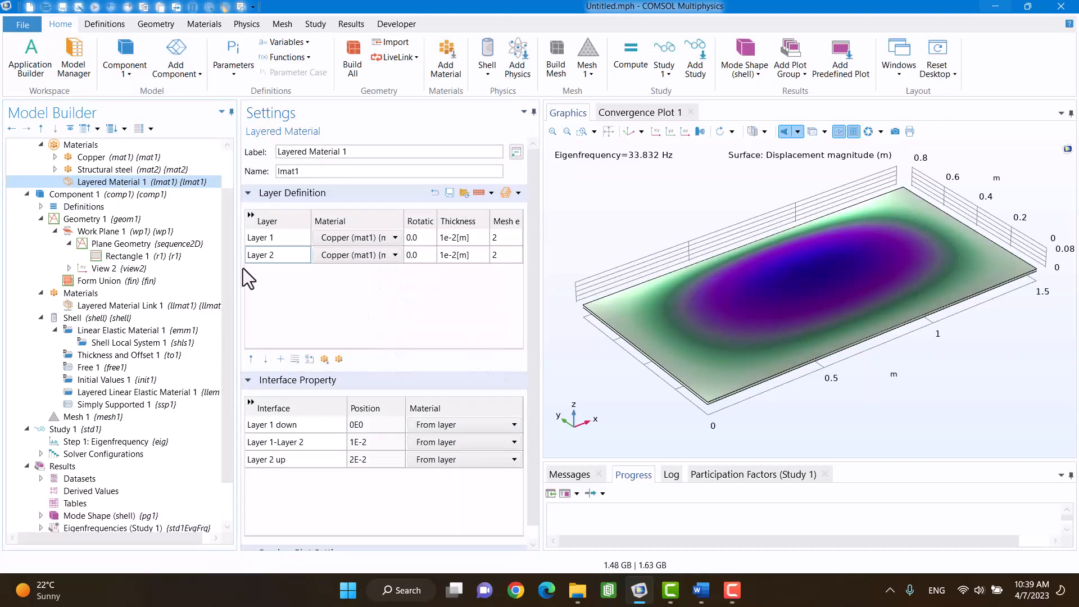
- Assign Structural steel to Layer 2 and set its rotation to 45, using the layer stack preview to check the orientation
{"action": "left_click", "coordinate": [329, 258]}
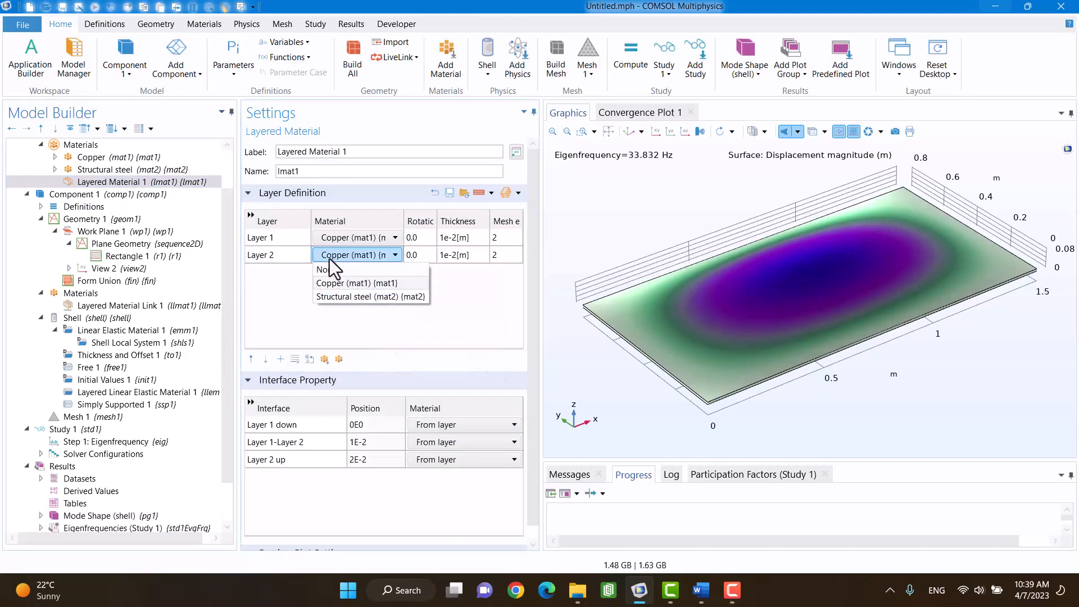
{"action": "left_click", "coordinate": [339, 296]}
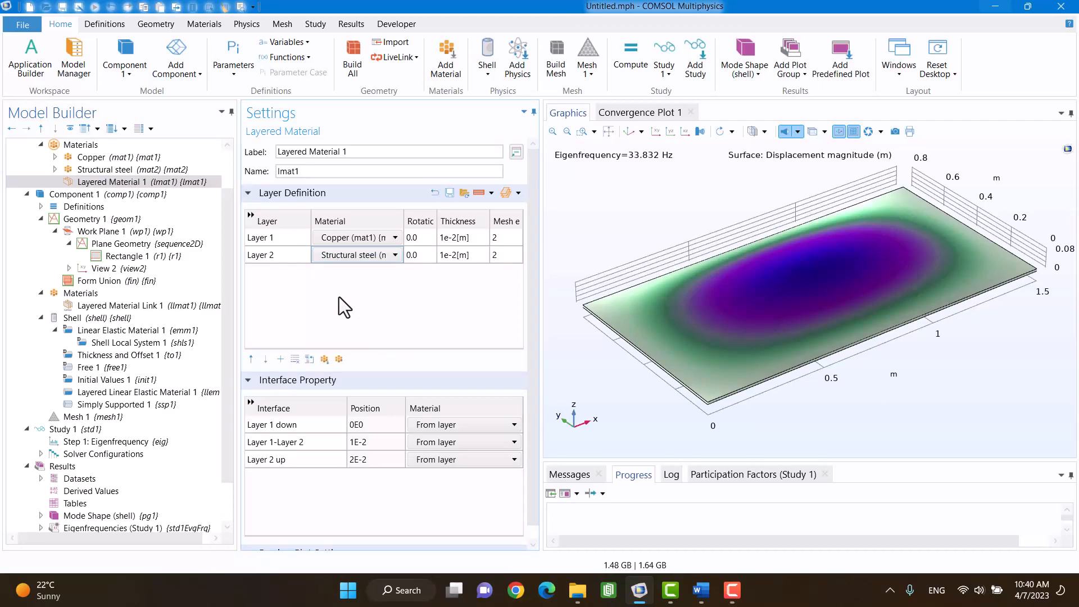
{"action": "left_click", "coordinate": [505, 193]}
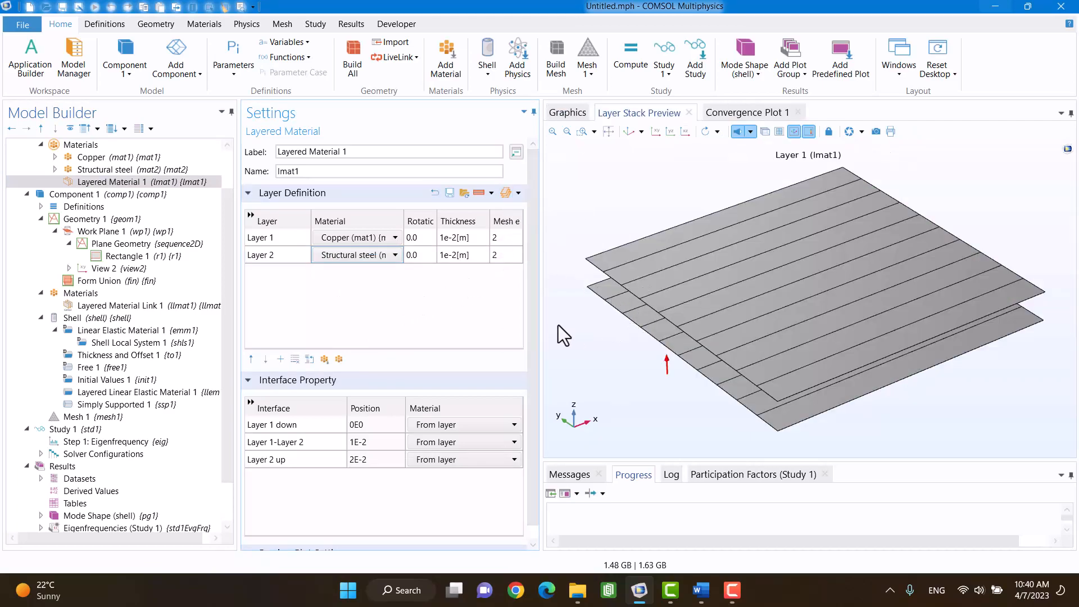
{"action": "left_click", "coordinate": [421, 256]}
{"action": "key", "text": "Return"}
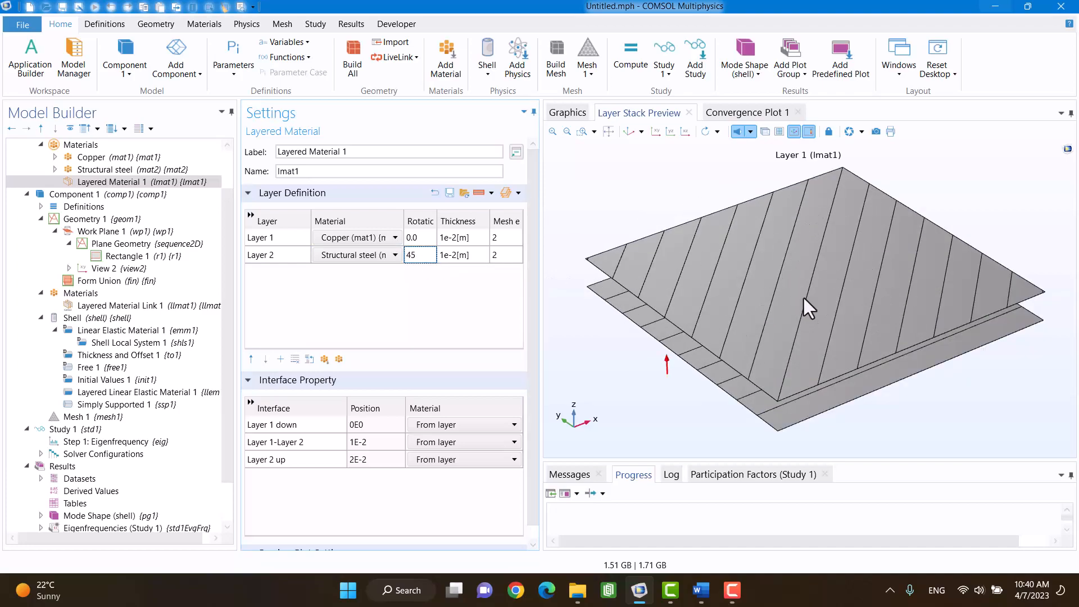
- Preview the layer cross-section and set Layer 2's thickness to 2e-3 m
{"action": "left_click", "coordinate": [478, 194]}
{"action": "left_click", "coordinate": [453, 255]}
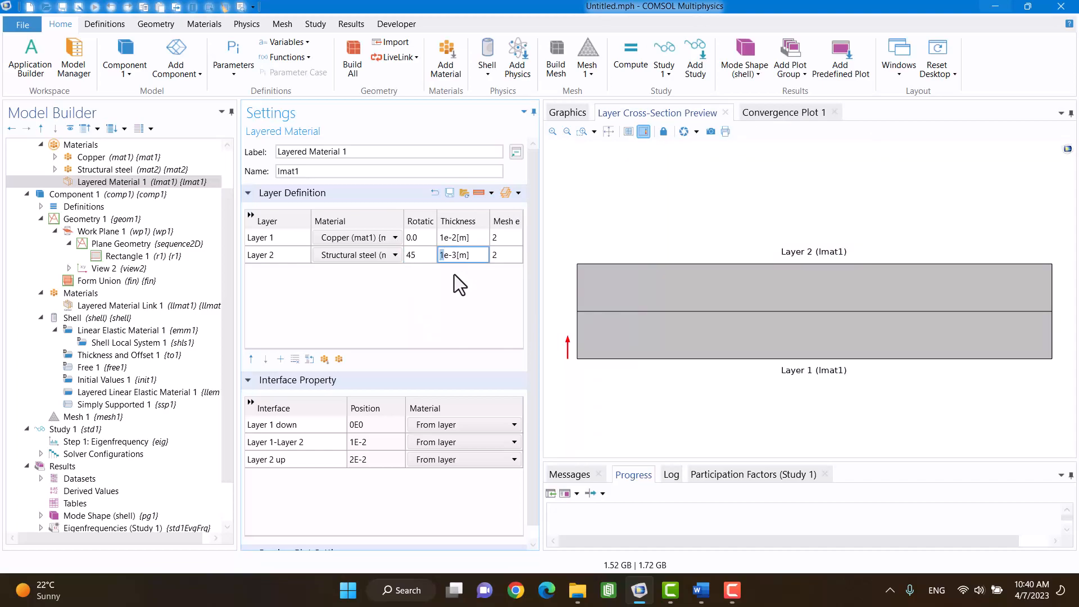
{"action": "key", "text": "Return"}
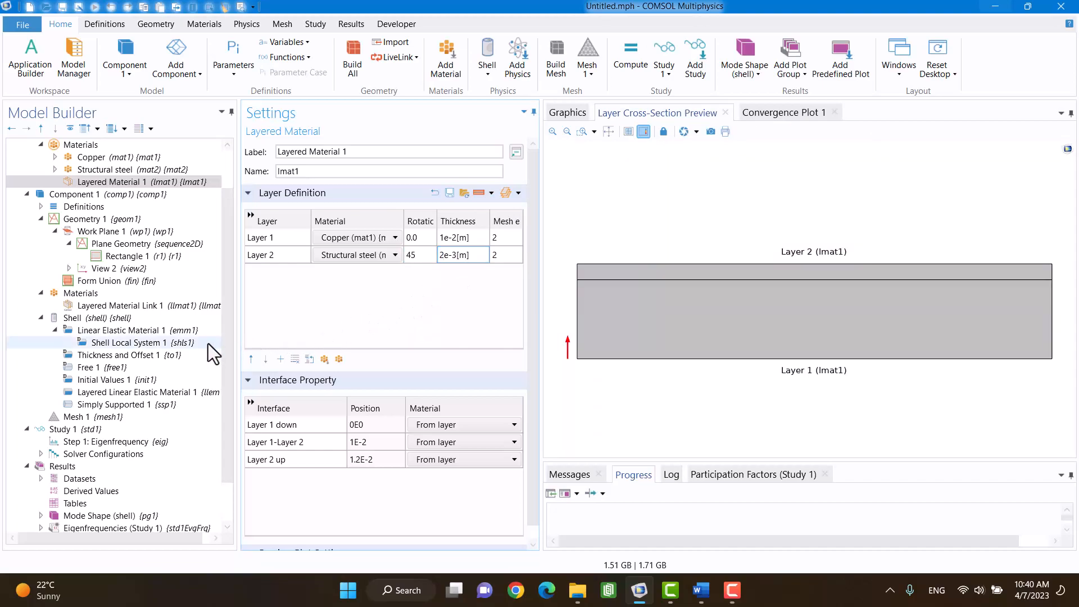
- Check the material contents of Layered Material Link 1 and recompute Study 1 with the two-layer plate
{"action": "left_click", "coordinate": [135, 306]}
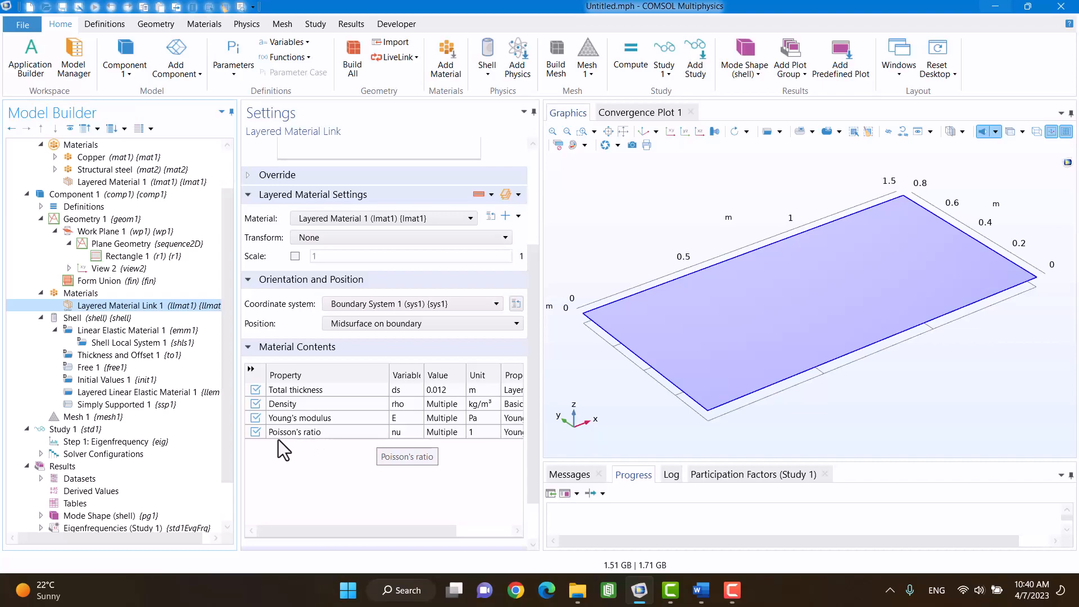
{"action": "left_click", "coordinate": [90, 429]}
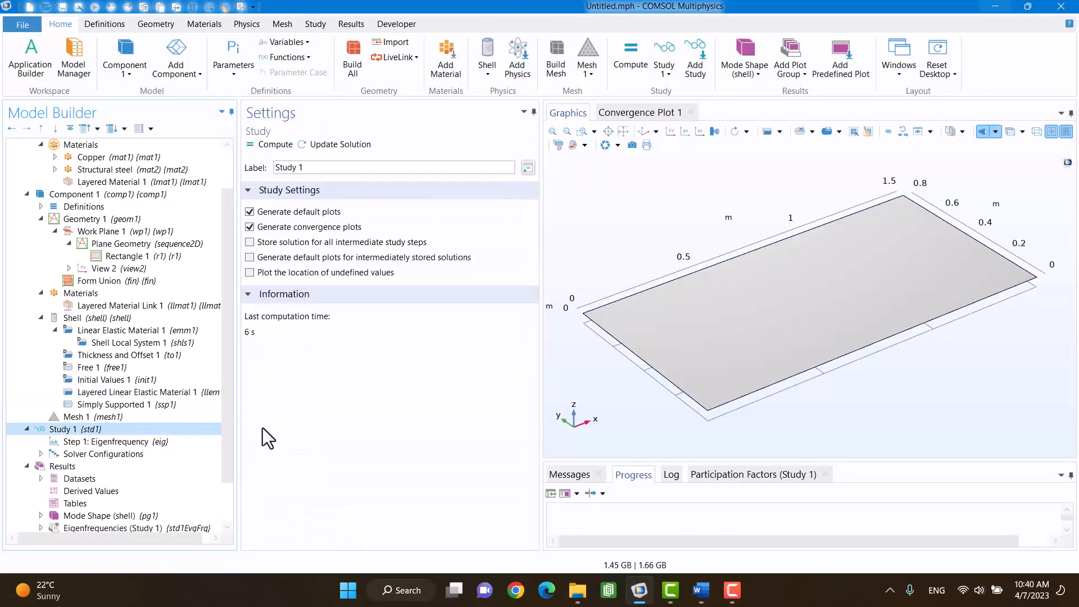
{"action": "left_click", "coordinate": [270, 148]}
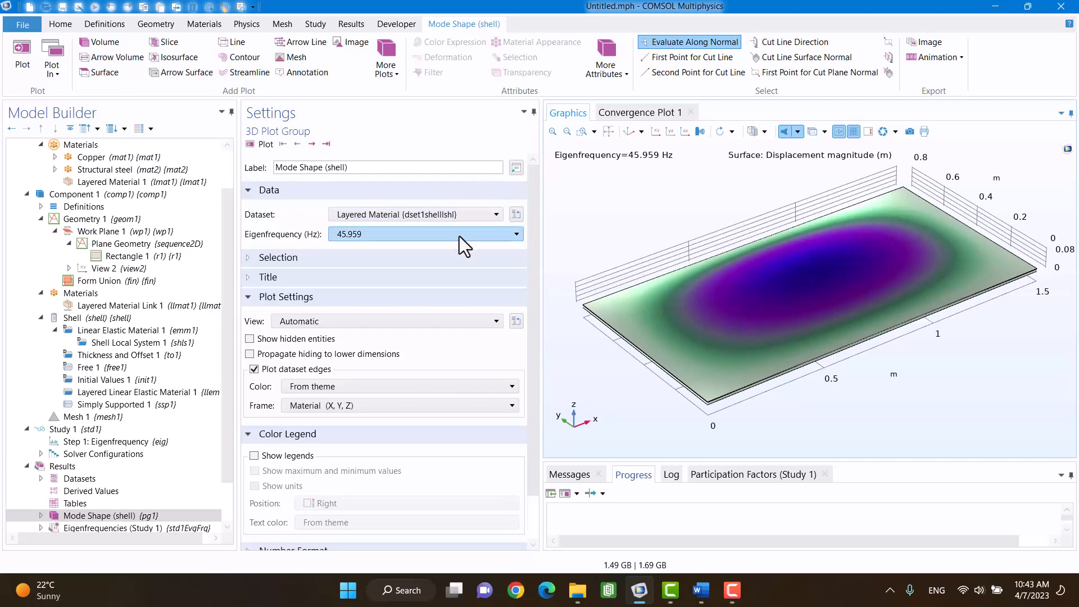
- Plot the shell mode shape for the 180.02 Hz eigenfrequency and inspect the layered plate up close
{"action": "left_click", "coordinate": [459, 236]}
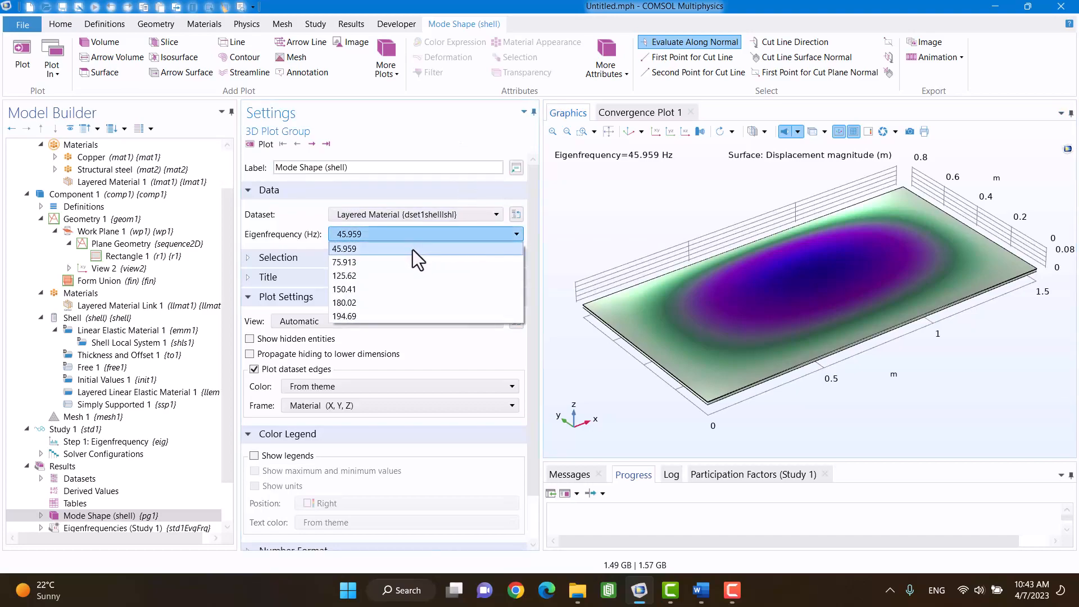
{"action": "left_click", "coordinate": [406, 302]}
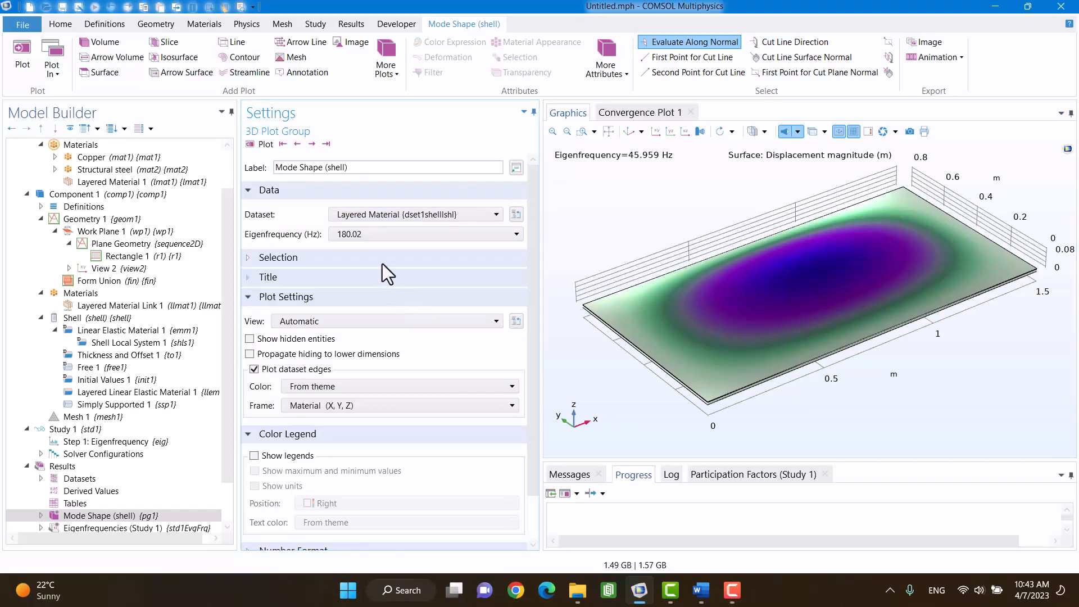
{"action": "left_click", "coordinate": [265, 144]}
{"action": "scroll", "coordinate": [798, 355], "scroll_direction": "up", "scroll_amount": 5}
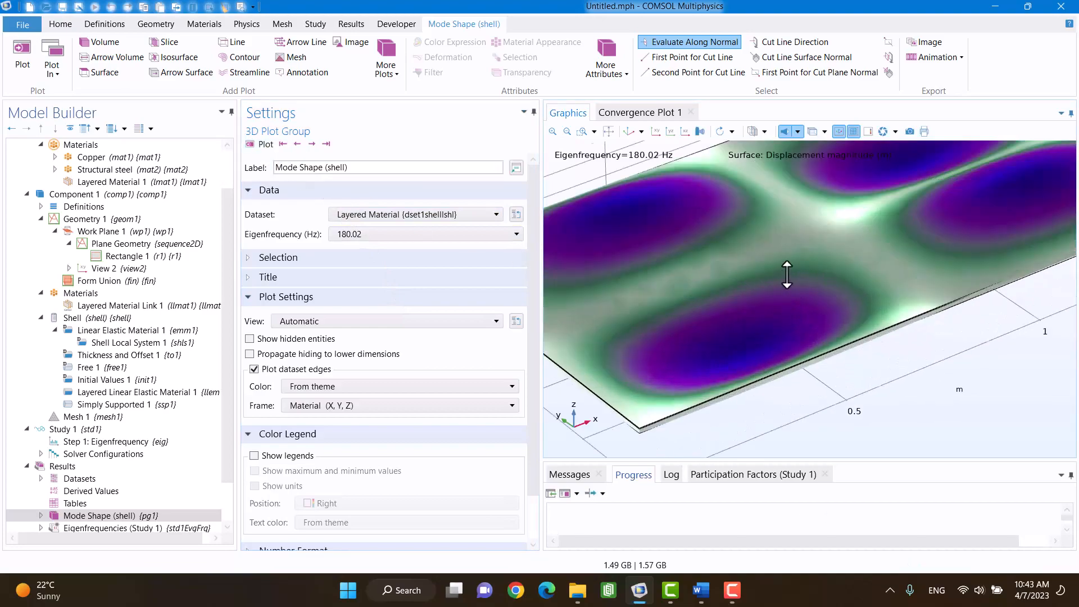